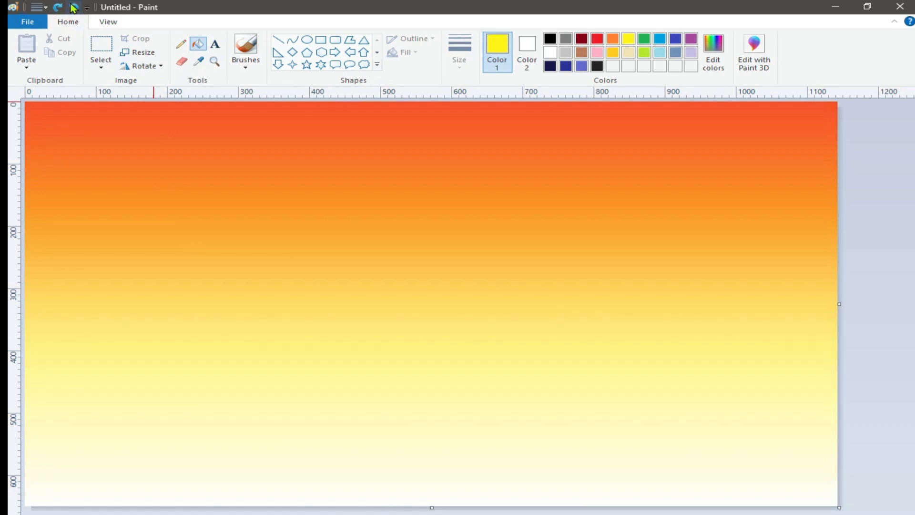
Select the entire gradient image and compress it vertically, leaving a blank band above it.
{"action": "left_click", "coordinate": [100, 69]}
{"action": "left_click", "coordinate": [124, 139]}
{"action": "left_click_drag", "start_coordinate": [431, 102], "coordinate": [430, 224]}
{"action": "mouse_move", "coordinate": [412, 353]}
{"action": "left_mouse_down"}
{"action": "mouse_move", "coordinate": [408, 267]}
{"action": "mouse_move", "coordinate": [401, 348]}
{"action": "left_mouse_up"}
{"action": "left_click_drag", "start_coordinate": [442, 462], "coordinate": [442, 488]}
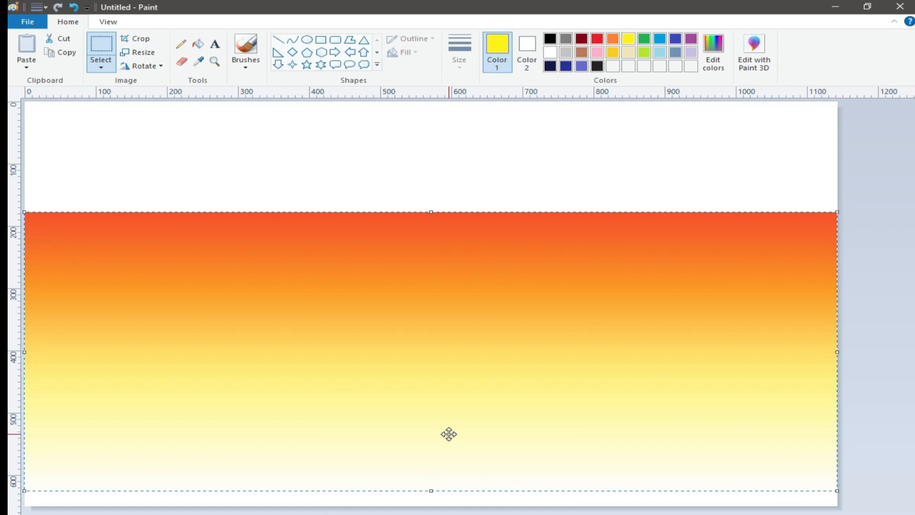
Select the compressed gradient, cut and paste it at the canvas's upper edge, and shorten it so the lower part stays white.
{"action": "left_click", "coordinate": [449, 509]}
{"action": "left_click", "coordinate": [101, 67]}
{"action": "left_click", "coordinate": [112, 96]}
{"action": "left_click_drag", "start_coordinate": [844, 511], "coordinate": [844, 507]}
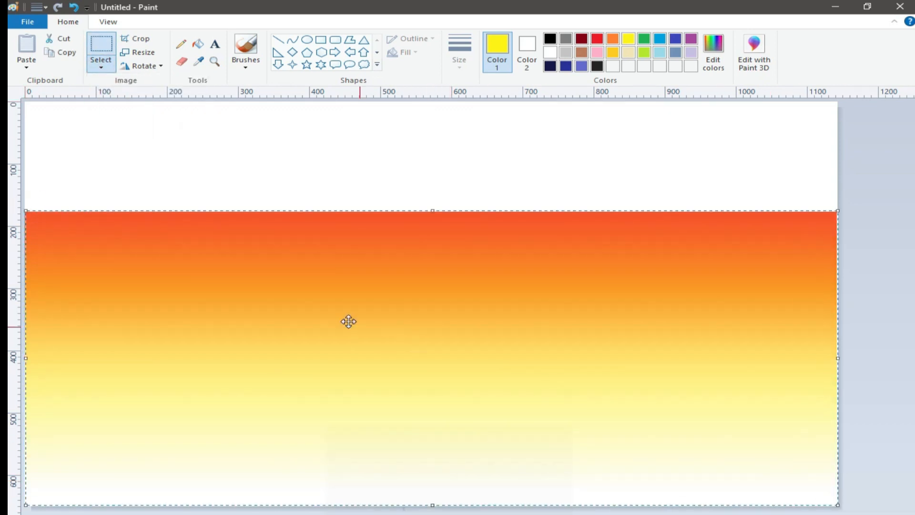
{"action": "right_click", "coordinate": [333, 308]}
{"action": "left_click", "coordinate": [350, 316]}
{"action": "right_click", "coordinate": [266, 224]}
{"action": "left_click", "coordinate": [289, 258]}
{"action": "left_click_drag", "start_coordinate": [432, 395], "coordinate": [433, 376]}
{"action": "left_click", "coordinate": [369, 478]}
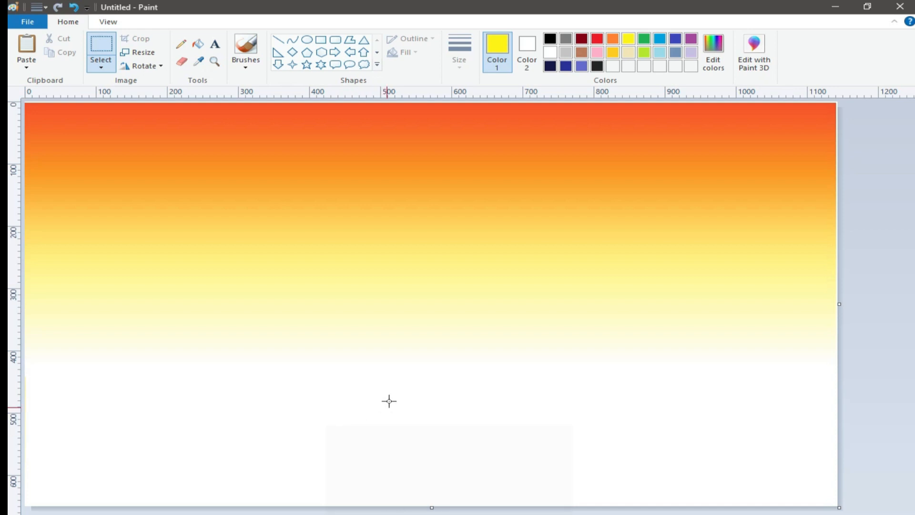
Draw a solid red rectangle with red outline and fill as the house's front wall near the canvas's lower edge.
{"action": "left_click", "coordinate": [278, 40]}
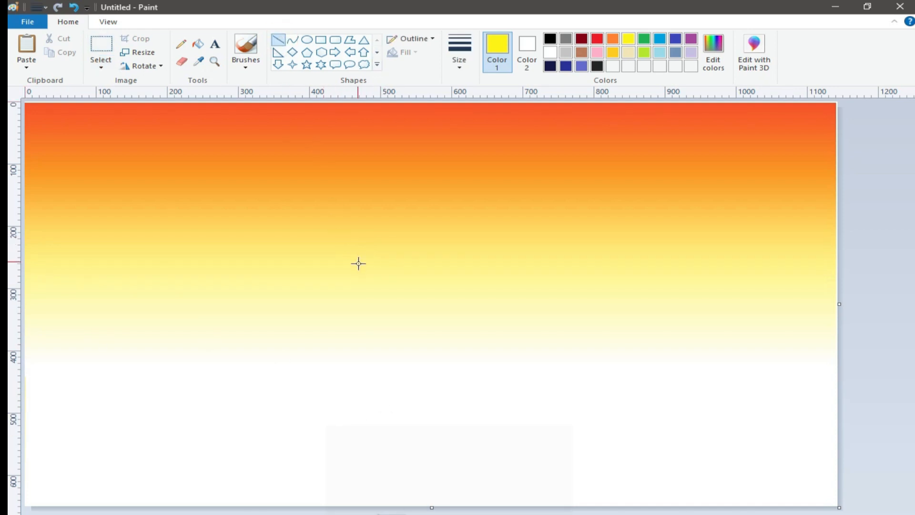
{"action": "left_click", "coordinate": [599, 40]}
{"action": "left_click", "coordinate": [527, 52]}
{"action": "left_click", "coordinate": [597, 39]}
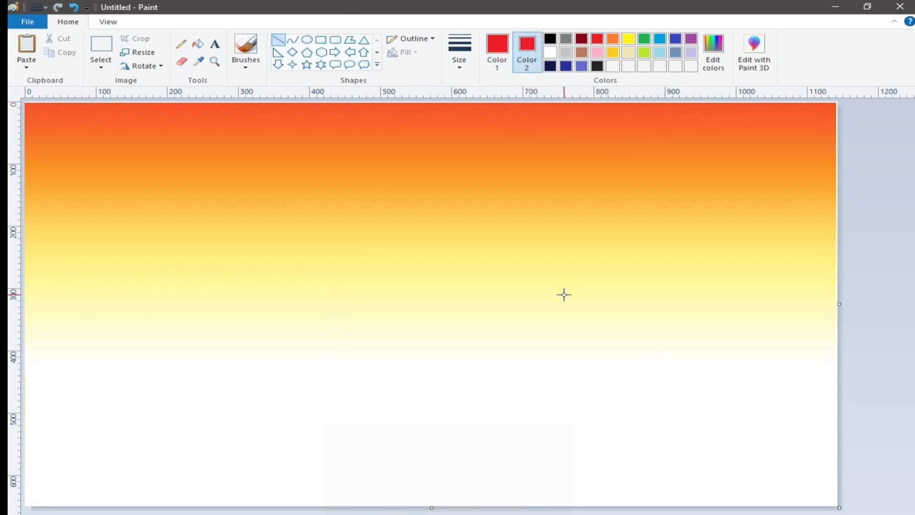
{"action": "left_click_drag", "start_coordinate": [515, 298], "coordinate": [549, 313]}
{"action": "key", "text": "ctrl+z"}
{"action": "left_click", "coordinate": [320, 40]}
{"action": "left_click_drag", "start_coordinate": [257, 409], "coordinate": [360, 445]}
{"action": "mouse_move", "coordinate": [296, 418]}
{"action": "left_mouse_down"}
{"action": "mouse_move", "coordinate": [311, 451]}
{"action": "mouse_move", "coordinate": [294, 470]}
{"action": "mouse_move", "coordinate": [308, 460]}
{"action": "left_mouse_up"}
{"action": "left_click_drag", "start_coordinate": [357, 476], "coordinate": [371, 476]}
{"action": "left_click_drag", "start_coordinate": [312, 460], "coordinate": [315, 455]}
{"action": "left_click", "coordinate": [472, 456]}
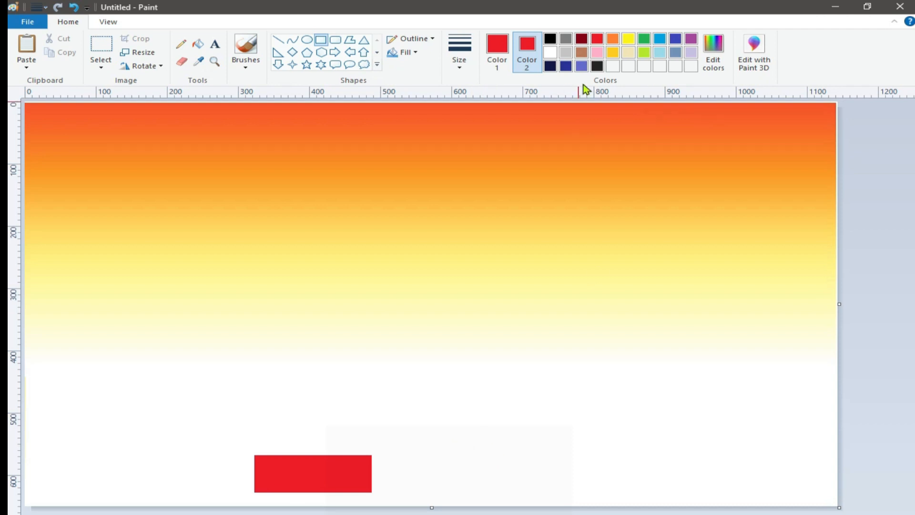
Draw a five-sided gable wall with orange outline and fill against the red rectangle's right end.
{"action": "left_click", "coordinate": [617, 54]}
{"action": "left_click", "coordinate": [352, 42]}
{"action": "left_click_drag", "start_coordinate": [372, 455], "coordinate": [390, 429]}
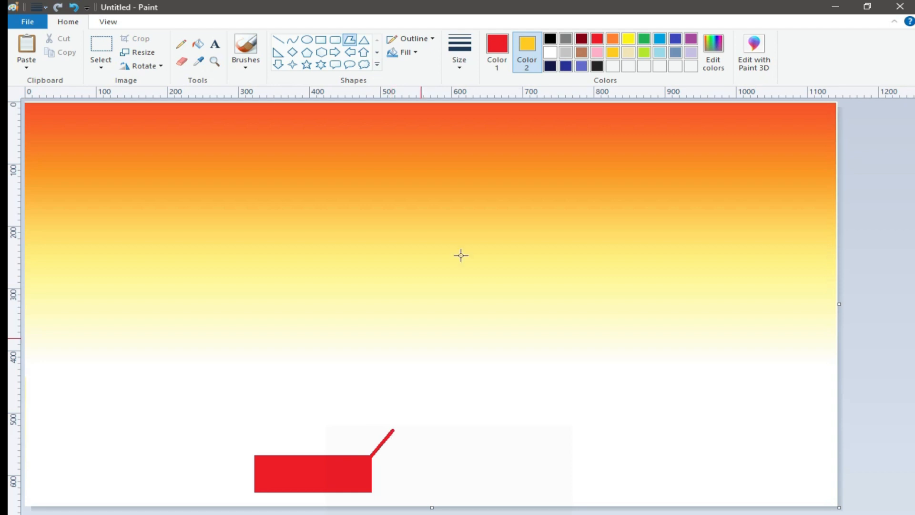
{"action": "left_click", "coordinate": [497, 50]}
{"action": "left_click", "coordinate": [614, 39]}
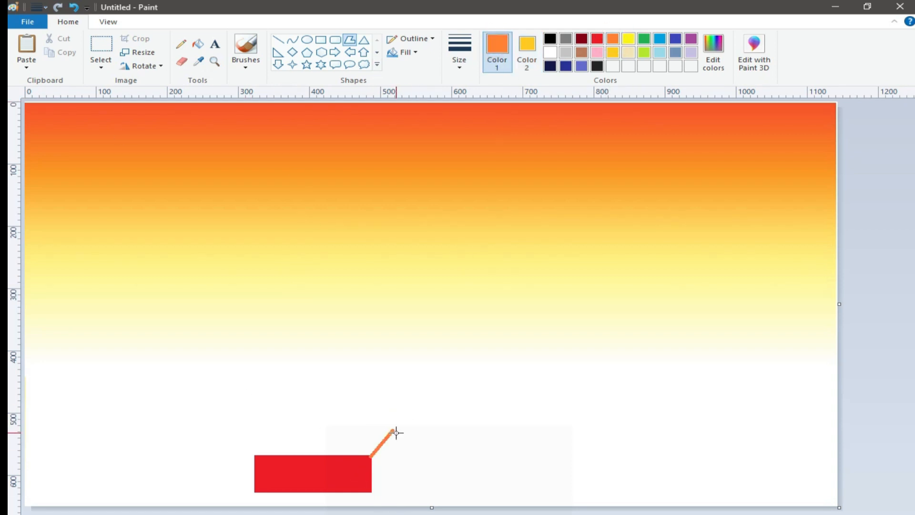
{"action": "left_click", "coordinate": [419, 449]}
{"action": "left_click_drag", "start_coordinate": [421, 451], "coordinate": [431, 486]}
{"action": "left_click", "coordinate": [371, 490]}
{"action": "left_click", "coordinate": [369, 456]}
{"action": "left_click", "coordinate": [527, 52]}
{"action": "left_click", "coordinate": [612, 40]}
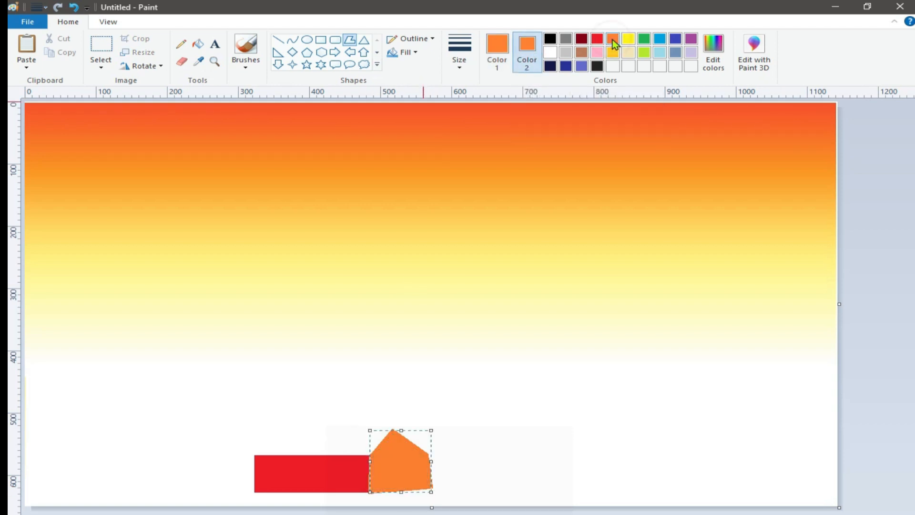
Undo the orange gable wall and redraw it as a wider five-sided polygon with a higher central peak.
{"action": "left_click_drag", "start_coordinate": [369, 464], "coordinate": [414, 429]}
{"action": "left_click", "coordinate": [73, 7]}
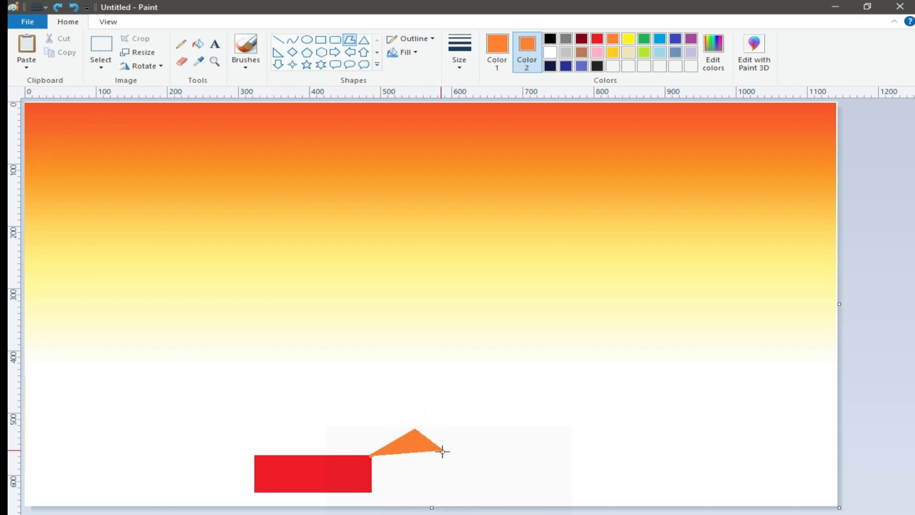
{"action": "left_click", "coordinate": [455, 459]}
{"action": "left_click", "coordinate": [461, 481]}
{"action": "left_click", "coordinate": [371, 491]}
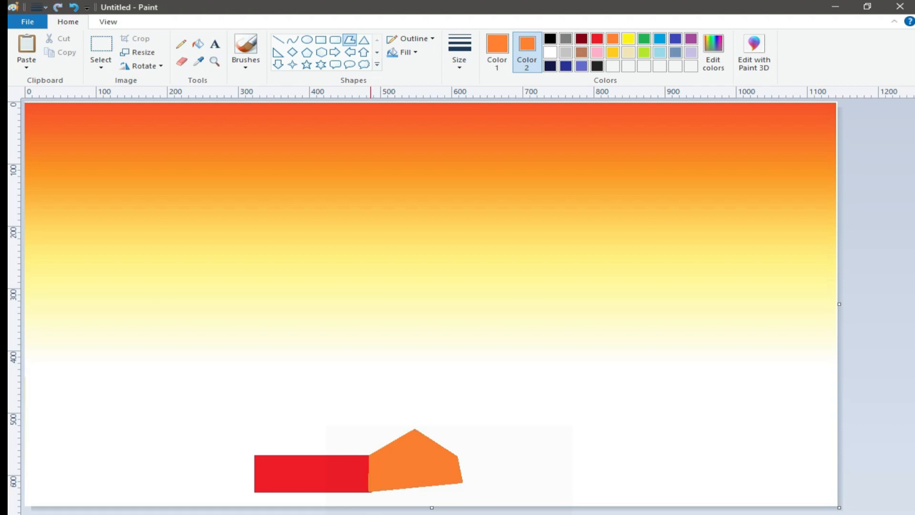
Set both the outline and fill colors to black.
{"action": "left_click", "coordinate": [552, 39]}
{"action": "left_click", "coordinate": [496, 50]}
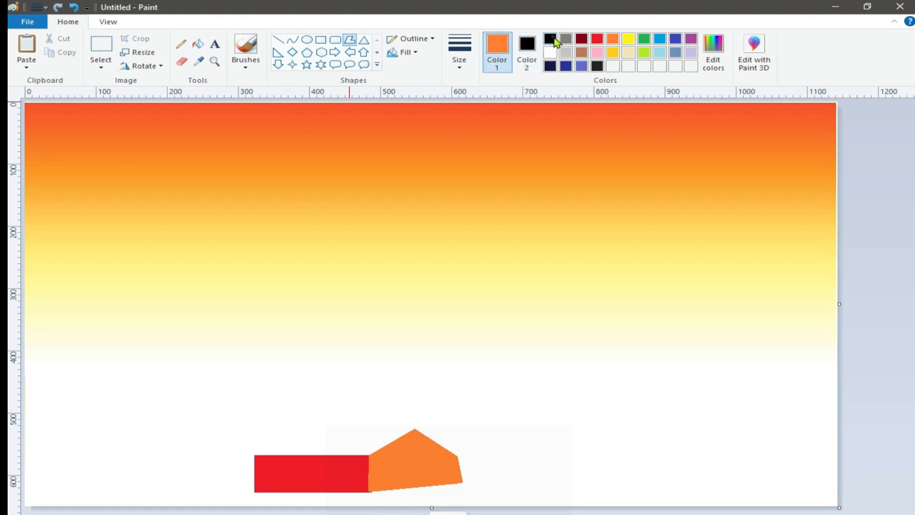
{"action": "left_click", "coordinate": [550, 39]}
Try to draw a solid black four-sided window on the orange gable wall.
{"action": "left_click_drag", "start_coordinate": [426, 458], "coordinate": [430, 456]}
{"action": "left_click", "coordinate": [431, 472]}
{"action": "left_click", "coordinate": [393, 475]}
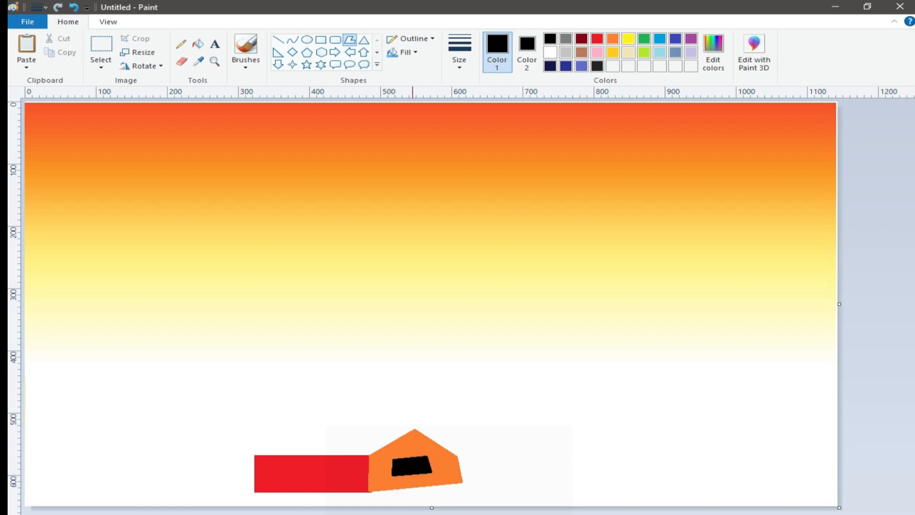
{"action": "left_click", "coordinate": [64, 7]}
Add a red-outlined, black-filled rectangular window to the orange wall and a solid black door to the red wall.
{"action": "left_click", "coordinate": [596, 38]}
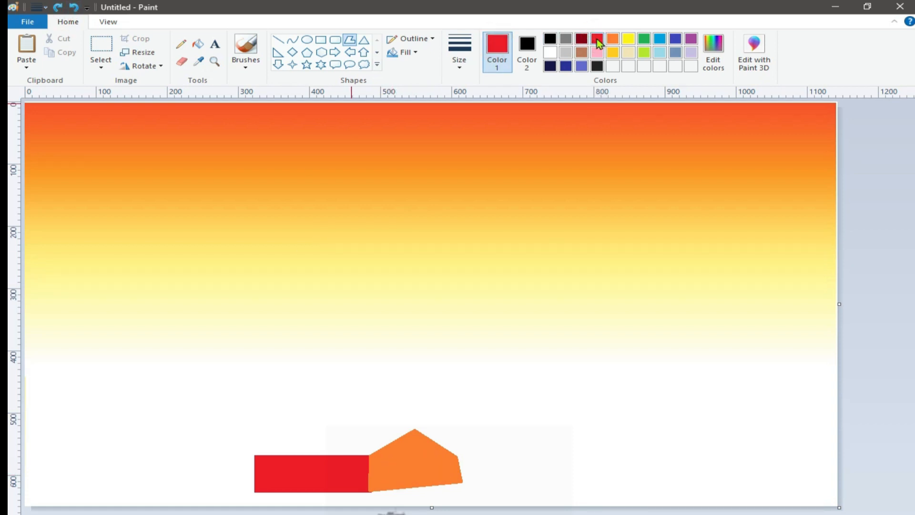
{"action": "left_click", "coordinate": [321, 39]}
{"action": "left_click_drag", "start_coordinate": [394, 461], "coordinate": [433, 472]}
{"action": "left_click_drag", "start_coordinate": [292, 474], "coordinate": [306, 491]}
{"action": "left_click", "coordinate": [550, 41]}
{"action": "left_click", "coordinate": [310, 510]}
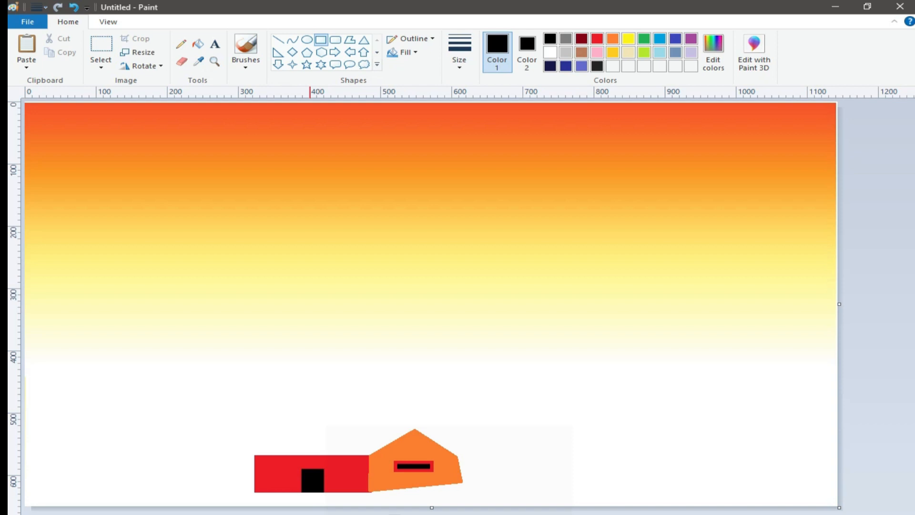
Draw a solid yellow four-sided roof above the red wall, reaching from its left end to the gable peak.
{"action": "left_click", "coordinate": [349, 40]}
{"action": "left_click", "coordinate": [628, 38]}
{"action": "left_click", "coordinate": [526, 50]}
{"action": "left_click", "coordinate": [628, 38]}
{"action": "left_click_drag", "start_coordinate": [369, 456], "coordinate": [246, 454]}
{"action": "double_click", "coordinate": [246, 455]}
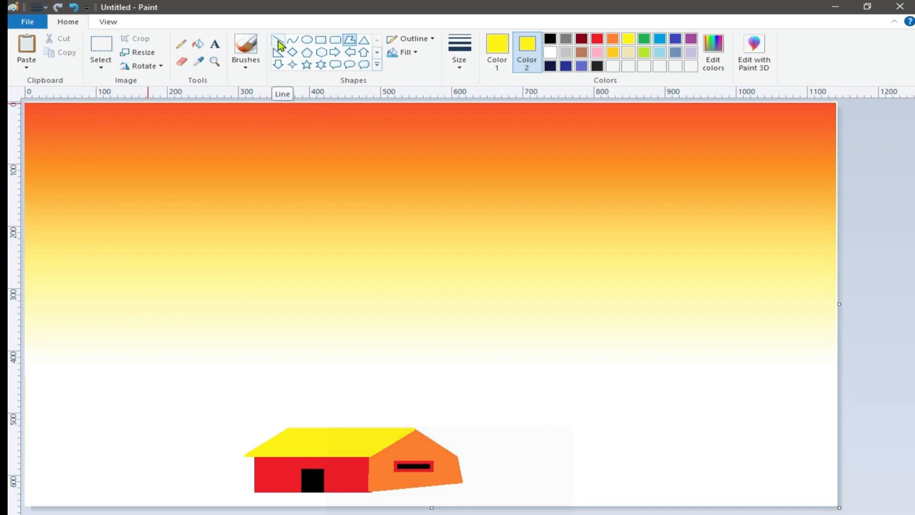
Try to copy the house and paste it over the gradient with transparent selection.
{"action": "left_click", "coordinate": [100, 67]}
{"action": "left_click", "coordinate": [83, 78]}
{"action": "left_click", "coordinate": [101, 66]}
{"action": "left_click", "coordinate": [118, 179]}
{"action": "left_click_drag", "start_coordinate": [470, 496], "coordinate": [472, 497]}
{"action": "right_click", "coordinate": [353, 444]}
{"action": "left_click", "coordinate": [398, 468]}
{"action": "right_click", "coordinate": [50, 327]}
{"action": "left_click", "coordinate": [86, 364]}
{"action": "left_click_drag", "start_coordinate": [154, 183], "coordinate": [120, 277]}
{"action": "left_click", "coordinate": [101, 67]}
{"action": "left_click", "coordinate": [119, 184]}
{"action": "left_click", "coordinate": [74, 8]}
Try to copy the house again and move the pasted duplicate to the canvas's left side.
{"action": "left_click", "coordinate": [101, 66]}
{"action": "left_click", "coordinate": [118, 183]}
{"action": "left_click_drag", "start_coordinate": [217, 416], "coordinate": [459, 494]}
{"action": "right_click", "coordinate": [328, 455]}
{"action": "left_click", "coordinate": [374, 482]}
{"action": "right_click", "coordinate": [168, 282]}
{"action": "left_click", "coordinate": [204, 310]}
{"action": "left_click", "coordinate": [101, 67]}
{"action": "left_click", "coordinate": [118, 184]}
{"action": "left_click_drag", "start_coordinate": [151, 156], "coordinate": [142, 327]}
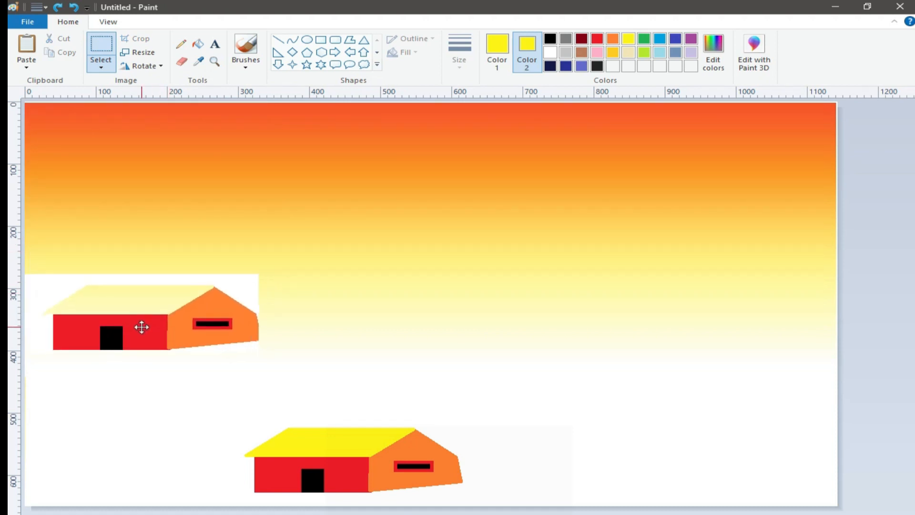
{"action": "left_click", "coordinate": [76, 7]}
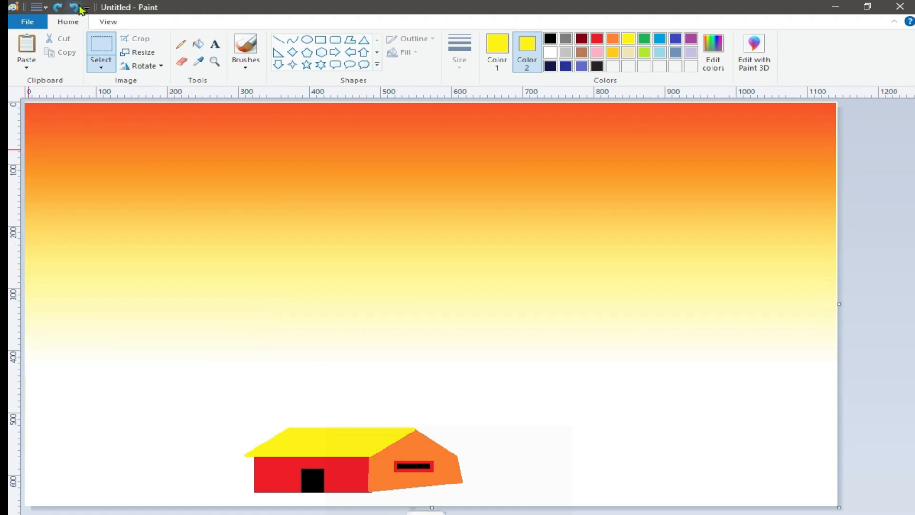
Try to cut the house with a rectangular selection and paste it with the transparent selection setting toggled.
{"action": "left_click", "coordinate": [108, 64]}
{"action": "left_click", "coordinate": [103, 184]}
{"action": "left_click", "coordinate": [101, 66]}
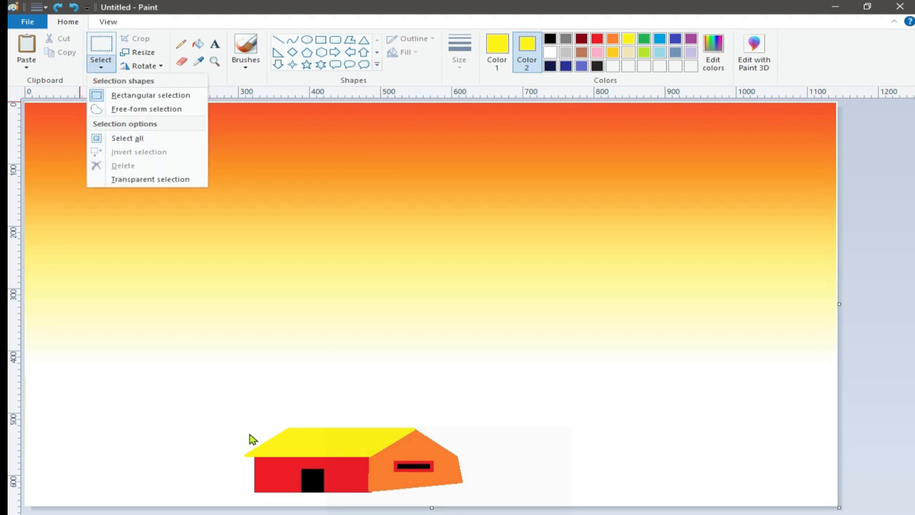
{"action": "left_click", "coordinate": [116, 96]}
{"action": "left_click_drag", "start_coordinate": [279, 484], "coordinate": [457, 491]}
{"action": "right_click", "coordinate": [345, 445]}
{"action": "left_click", "coordinate": [378, 454]}
{"action": "left_click", "coordinate": [101, 68]}
{"action": "left_click", "coordinate": [139, 180]}
{"action": "right_click", "coordinate": [86, 137]}
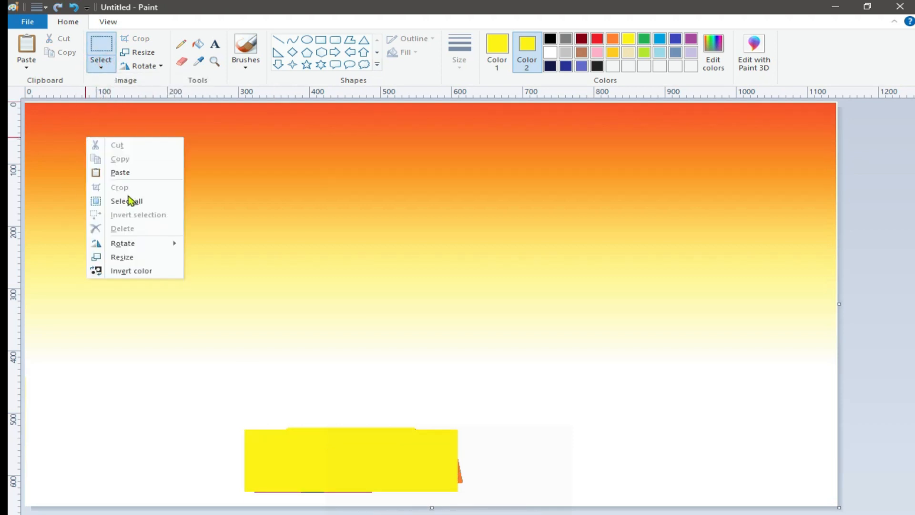
{"action": "left_click", "coordinate": [114, 175]}
{"action": "left_click", "coordinate": [101, 66]}
{"action": "left_click", "coordinate": [137, 184]}
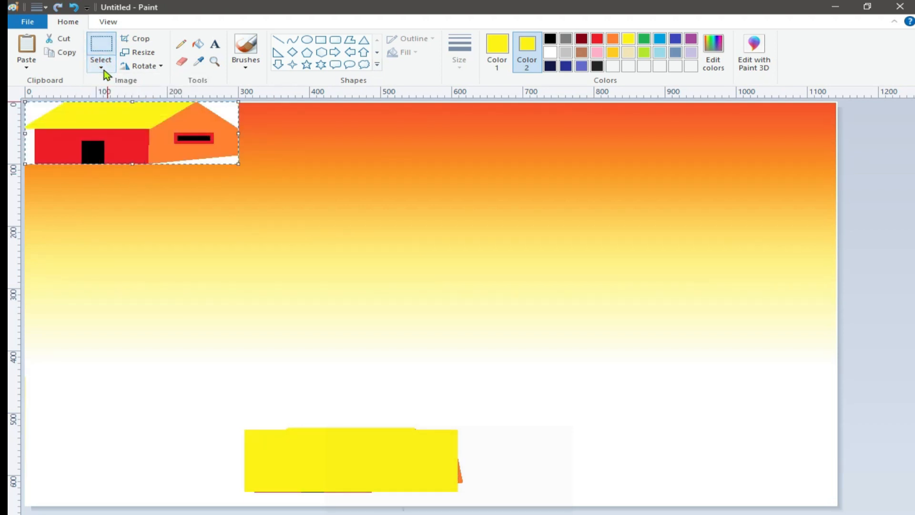
{"action": "left_click", "coordinate": [74, 8]}
{"action": "left_click", "coordinate": [74, 7]}
{"action": "left_click", "coordinate": [56, 8]}
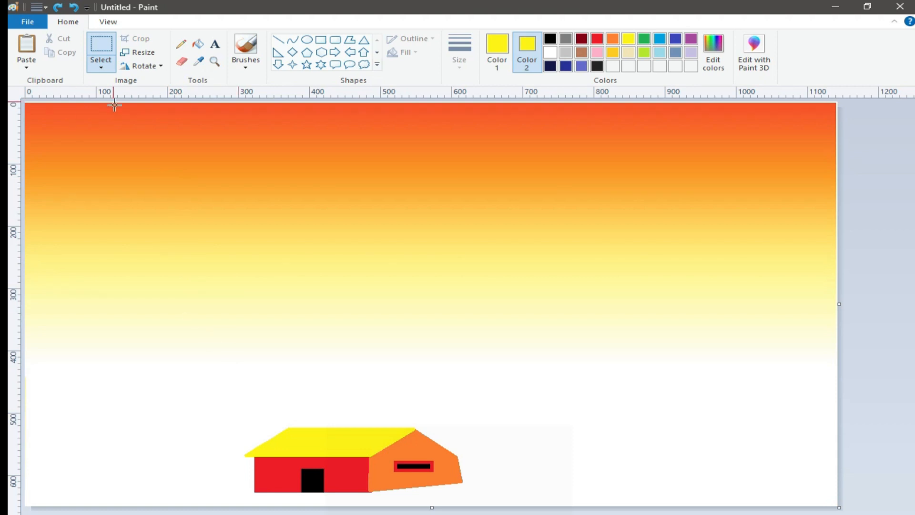
Set color 2 to white, then copy the house and paste it as a transparent selection.
{"action": "left_click", "coordinate": [550, 53]}
{"action": "left_click_drag", "start_coordinate": [232, 431], "coordinate": [457, 494]}
{"action": "left_click", "coordinate": [235, 422]}
{"action": "right_click", "coordinate": [338, 434]}
{"action": "left_click", "coordinate": [367, 461]}
{"action": "key", "text": "ctrl+v"}
{"action": "left_click", "coordinate": [101, 66]}
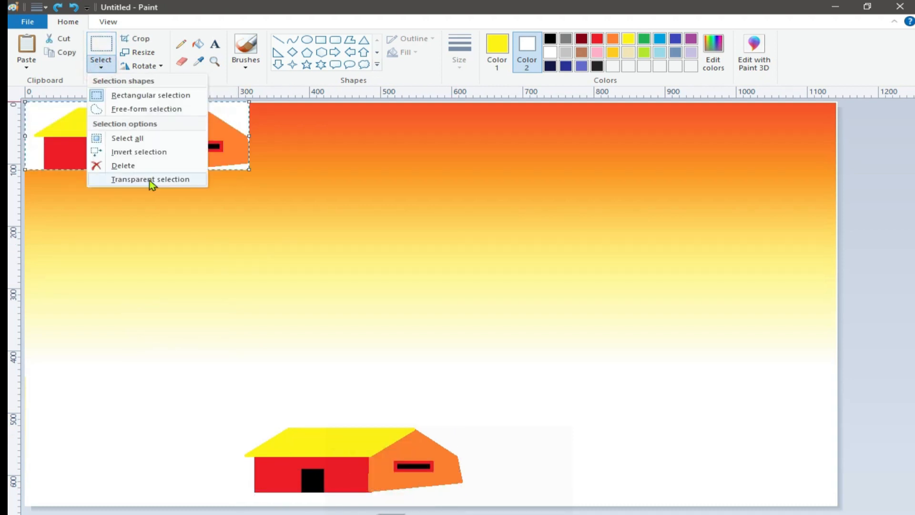
{"action": "left_click", "coordinate": [139, 180]}
Narrow the pasted house and place it on the horizon in the left part of the scene.
{"action": "left_click_drag", "start_coordinate": [138, 137], "coordinate": [174, 322]}
{"action": "left_click_drag", "start_coordinate": [281, 322], "coordinate": [256, 323]}
{"action": "left_click_drag", "start_coordinate": [174, 323], "coordinate": [182, 334]}
{"action": "left_click_drag", "start_coordinate": [264, 333], "coordinate": [227, 334]}
{"action": "left_click_drag", "start_coordinate": [143, 332], "coordinate": [218, 323]}
Paste another house at the canvas's left edge, overlapping the smaller one, and make it taller than that one.
{"action": "right_click", "coordinate": [77, 296]}
{"action": "left_click", "coordinate": [100, 332]}
{"action": "left_click_drag", "start_coordinate": [123, 144], "coordinate": [91, 344]}
{"action": "left_click_drag", "start_coordinate": [107, 305], "coordinate": [107, 276]}
{"action": "left_click_drag", "start_coordinate": [219, 324], "coordinate": [197, 332]}
{"action": "left_click_drag", "start_coordinate": [141, 324], "coordinate": [138, 326]}
{"action": "left_click", "coordinate": [275, 391]}
Paste a third house, reduce its size and place it on the horizon at the canvas's right edge.
{"action": "key", "text": "ctrl+v"}
{"action": "left_click_drag", "start_coordinate": [135, 149], "coordinate": [712, 327]}
{"action": "left_click_drag", "start_coordinate": [712, 271], "coordinate": [712, 280]}
{"action": "left_click_drag", "start_coordinate": [601, 304], "coordinate": [688, 306]}
{"action": "left_click_drag", "start_coordinate": [734, 311], "coordinate": [751, 319]}
{"action": "left_click_drag", "start_coordinate": [485, 289], "coordinate": [585, 432]}
Paste a fourth house, shrink it and place it overlapping the left side of the far-right house.
{"action": "key", "text": "ctrl+v"}
{"action": "left_click_drag", "start_coordinate": [126, 131], "coordinate": [539, 329]}
{"action": "left_click_drag", "start_coordinate": [666, 334], "coordinate": [614, 342]}
{"action": "left_click_drag", "start_coordinate": [441, 333], "coordinate": [478, 329]}
{"action": "mouse_move", "coordinate": [545, 300]}
{"action": "left_mouse_down"}
{"action": "mouse_move", "coordinate": [545, 321]}
{"action": "mouse_move", "coordinate": [654, 327]}
{"action": "left_mouse_up"}
Select the original house near the canvas's lower edge and cut it out.
{"action": "left_click_drag", "start_coordinate": [212, 414], "coordinate": [532, 506]}
{"action": "right_click", "coordinate": [345, 447]}
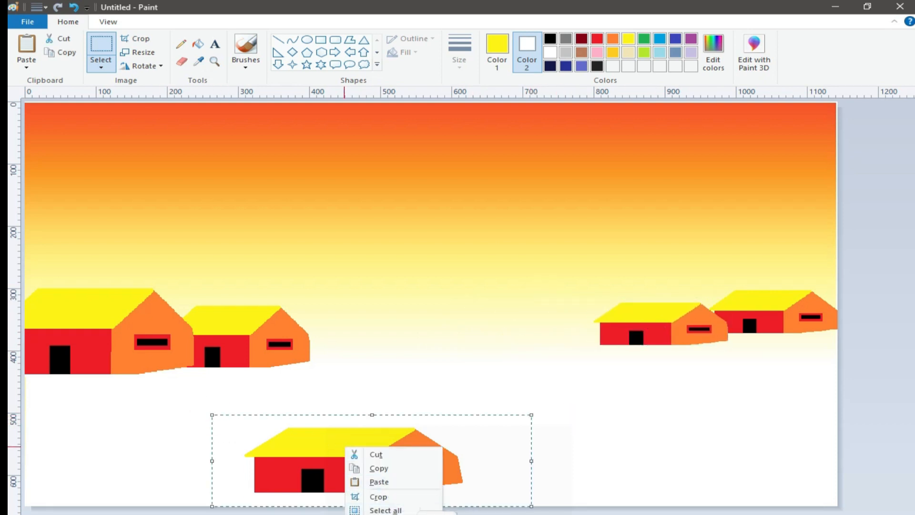
{"action": "left_click", "coordinate": [379, 454]}
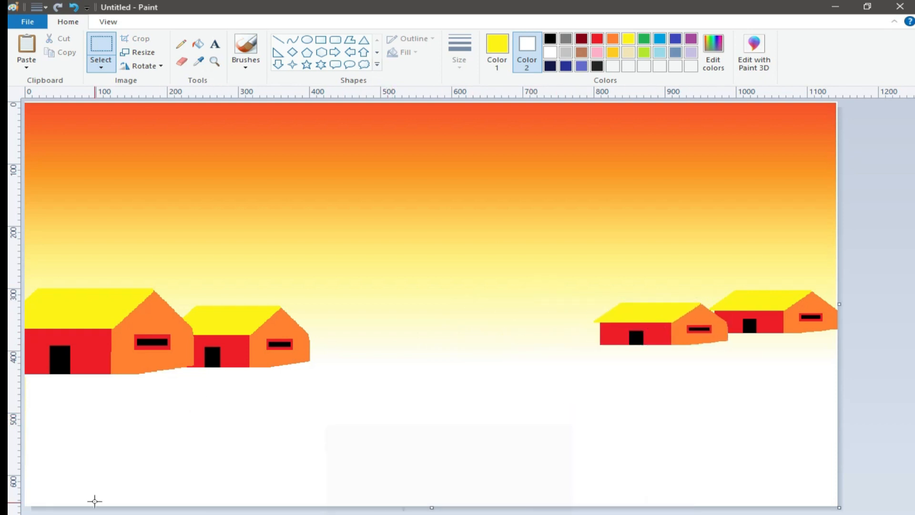
Add the bright yellow-green basic color to the palette as a custom color.
{"action": "left_click", "coordinate": [292, 41]}
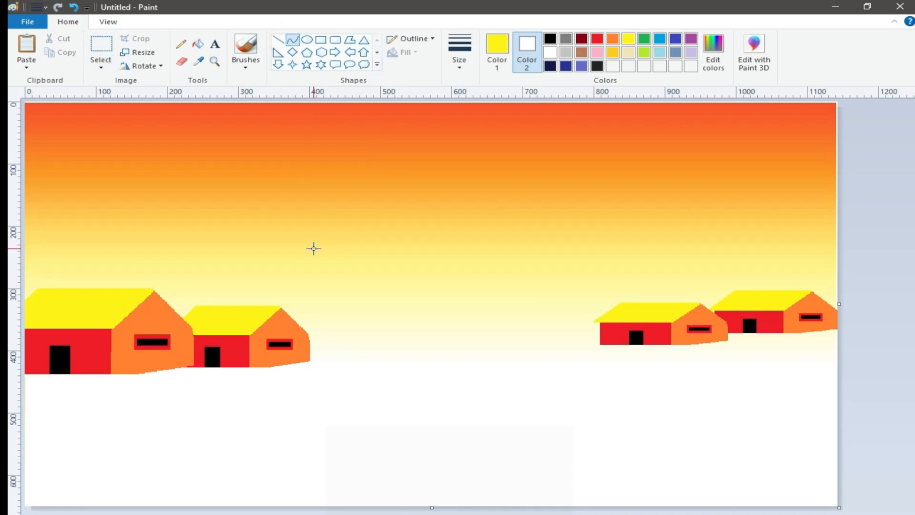
{"action": "left_click_drag", "start_coordinate": [784, 334], "coordinate": [507, 505]}
{"action": "left_click", "coordinate": [644, 52]}
{"action": "left_click", "coordinate": [713, 47]}
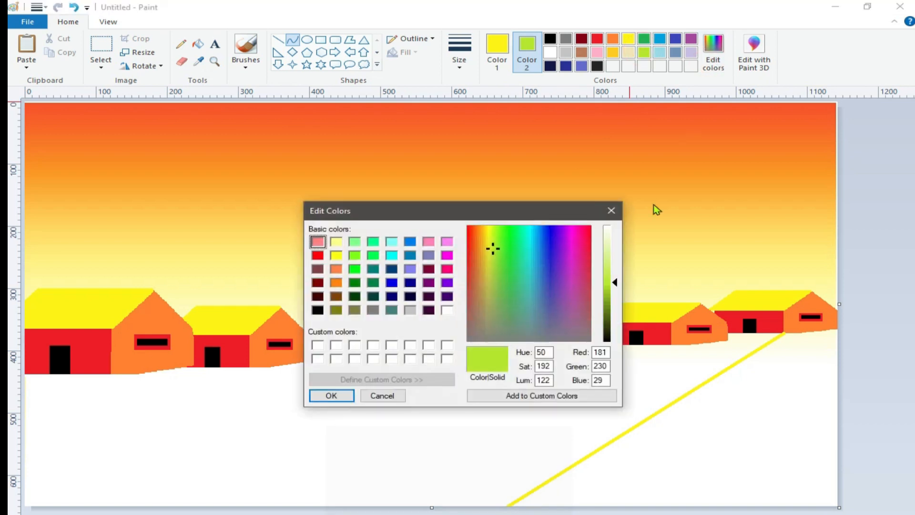
{"action": "left_click", "coordinate": [355, 260]}
{"action": "left_click", "coordinate": [332, 396]}
Add three progressively darker shades of the bright green to the palette by lowering the luminosity.
{"action": "left_click", "coordinate": [711, 57]}
{"action": "left_click", "coordinate": [606, 291]}
{"action": "left_click", "coordinate": [337, 394]}
{"action": "left_click", "coordinate": [712, 56]}
{"action": "left_click", "coordinate": [607, 307]}
{"action": "left_click", "coordinate": [357, 399]}
{"action": "left_click", "coordinate": [713, 52]}
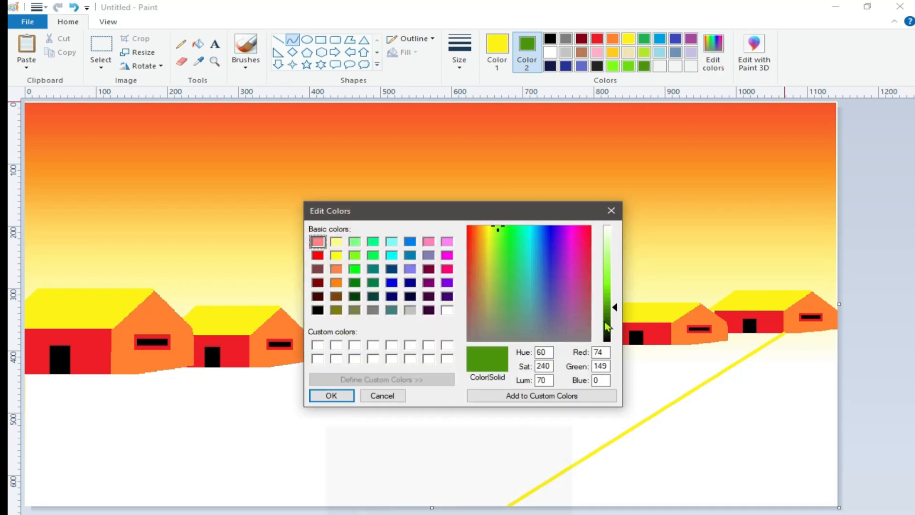
{"action": "left_click", "coordinate": [607, 328]}
{"action": "left_click", "coordinate": [334, 394]}
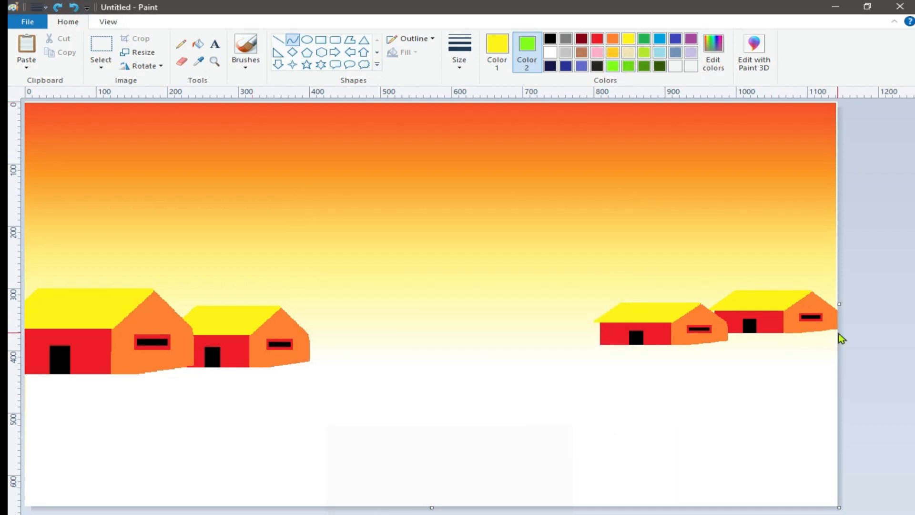
Draw a bright green curve from the far-right house's base to the middle of the canvas's lower edge, bowed upward.
{"action": "left_click_drag", "start_coordinate": [784, 335], "coordinate": [416, 507]}
{"action": "left_click", "coordinate": [497, 52]}
{"action": "left_click", "coordinate": [613, 66]}
{"action": "left_click", "coordinate": [586, 415]}
{"action": "left_click_drag", "start_coordinate": [587, 414], "coordinate": [598, 366]}
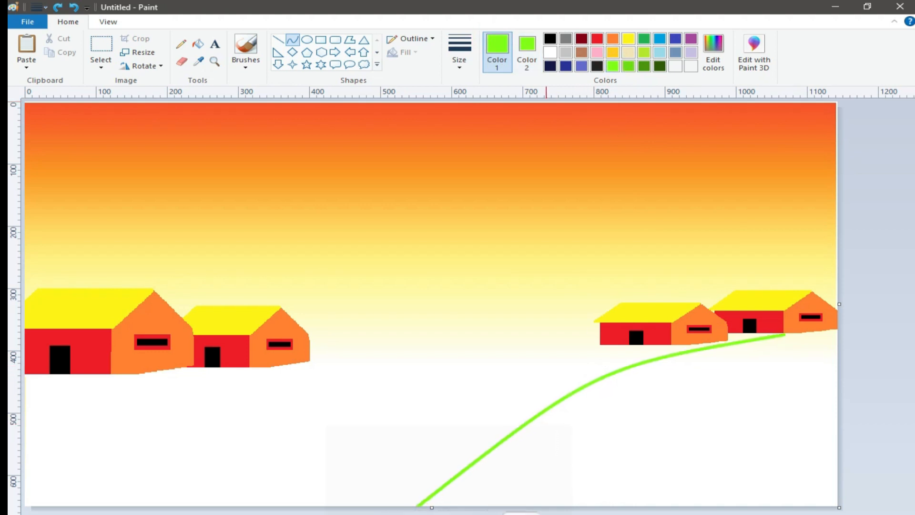
Draw a second bright green curve just below the first and fill the strip between them with bright green.
{"action": "left_click_drag", "start_coordinate": [838, 330], "coordinate": [450, 506]}
{"action": "mouse_move", "coordinate": [627, 453]}
{"action": "left_mouse_down"}
{"action": "mouse_move", "coordinate": [619, 393]}
{"action": "mouse_move", "coordinate": [604, 398]}
{"action": "left_mouse_up"}
{"action": "left_click", "coordinate": [198, 43]}
{"action": "left_click", "coordinate": [649, 379]}
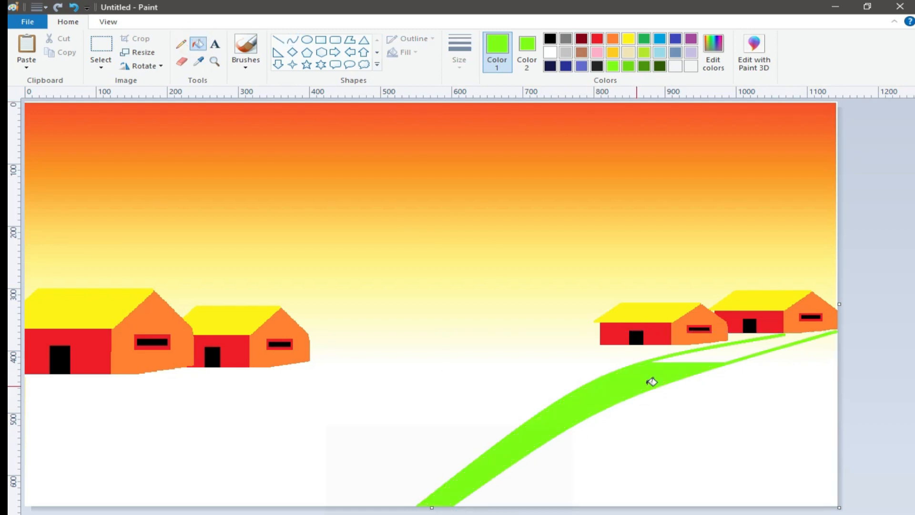
Draw a medium green curve from the canvas's right edge to its lower edge below the bright strip and fill the strip between them.
{"action": "left_click", "coordinate": [292, 40]}
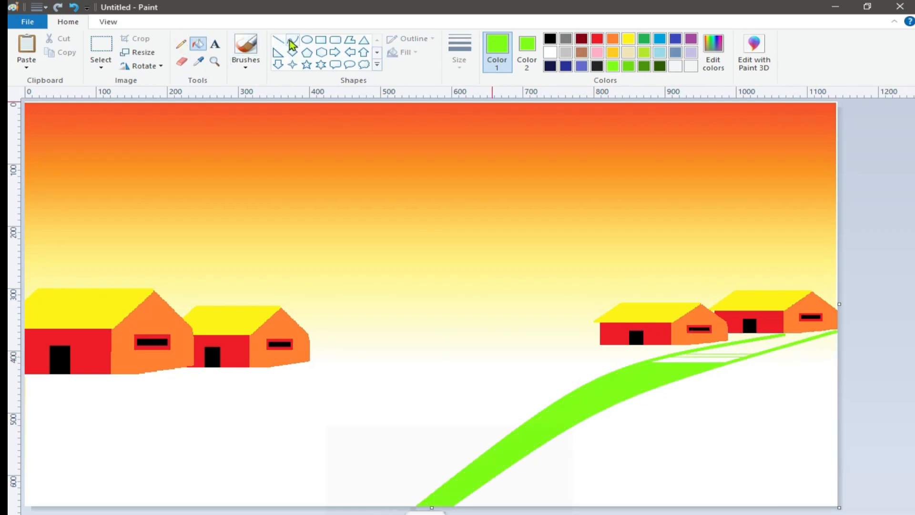
{"action": "left_click", "coordinate": [628, 66]}
{"action": "left_click_drag", "start_coordinate": [837, 363], "coordinate": [496, 509]}
{"action": "left_click_drag", "start_coordinate": [826, 369], "coordinate": [694, 388]}
{"action": "left_click", "coordinate": [198, 44]}
{"action": "left_click", "coordinate": [645, 411]}
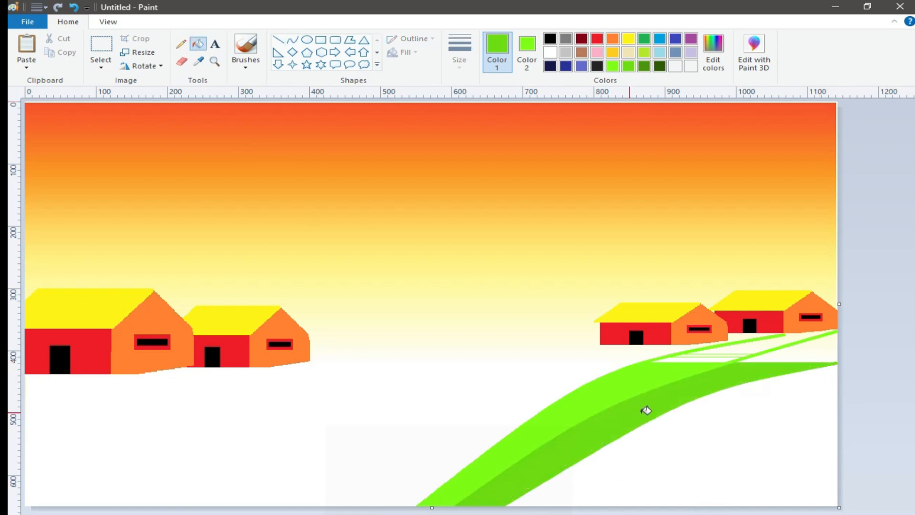
Draw a dark green curve below the medium green strip, fill the strip between them, and fill the remaining lower-right corner with the darkest green.
{"action": "left_click", "coordinate": [644, 66]}
{"action": "left_click", "coordinate": [293, 40]}
{"action": "left_click_drag", "start_coordinate": [837, 384], "coordinate": [564, 506]}
{"action": "left_click_drag", "start_coordinate": [670, 457], "coordinate": [682, 423]}
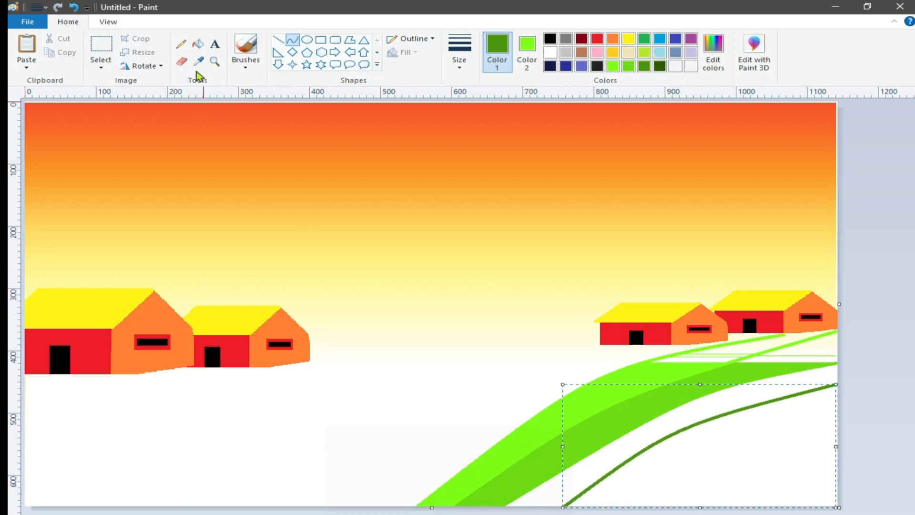
{"action": "left_click", "coordinate": [198, 44]}
{"action": "left_click", "coordinate": [673, 418]}
{"action": "left_click", "coordinate": [659, 65]}
{"action": "left_click", "coordinate": [746, 448]}
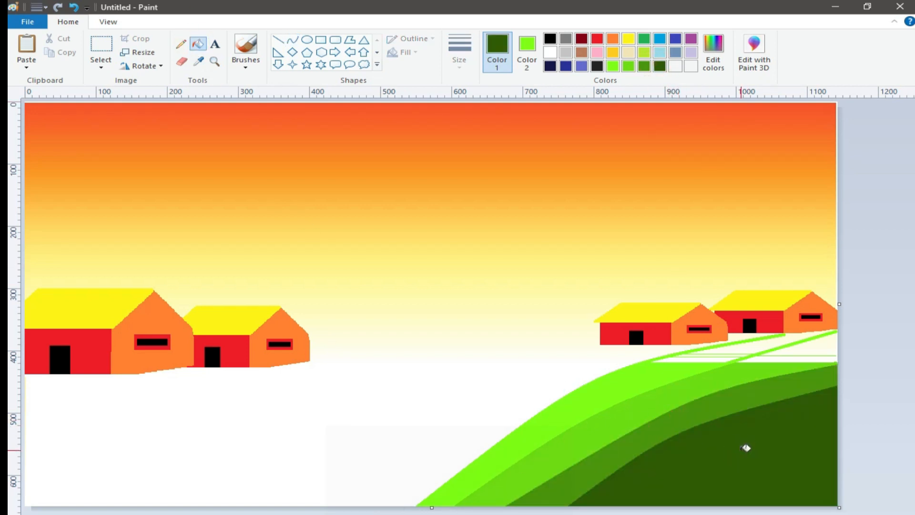
Draw a bright green curve from the base of the nearer right-hand house to the canvas's lower-left edge, bowed upward past the second left-hand house.
{"action": "left_click", "coordinate": [613, 65]}
{"action": "left_click", "coordinate": [292, 41]}
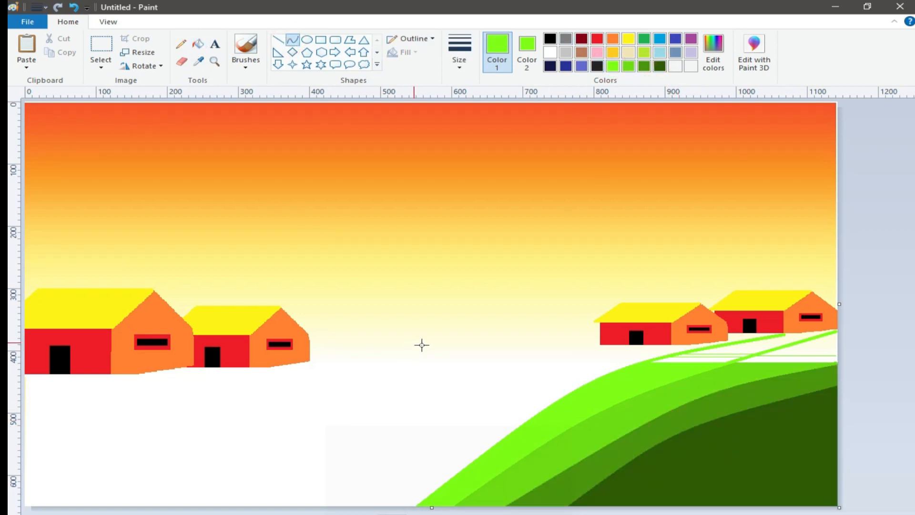
{"action": "left_click_drag", "start_coordinate": [599, 345], "coordinate": [137, 513]}
{"action": "left_click_drag", "start_coordinate": [356, 441], "coordinate": [304, 331]}
{"action": "mouse_move", "coordinate": [620, 345]}
{"action": "left_mouse_down"}
{"action": "mouse_move", "coordinate": [511, 375]}
{"action": "mouse_move", "coordinate": [133, 514]}
{"action": "left_mouse_up"}
{"action": "left_click_drag", "start_coordinate": [349, 441], "coordinate": [350, 403]}
{"action": "left_click", "coordinate": [73, 8]}
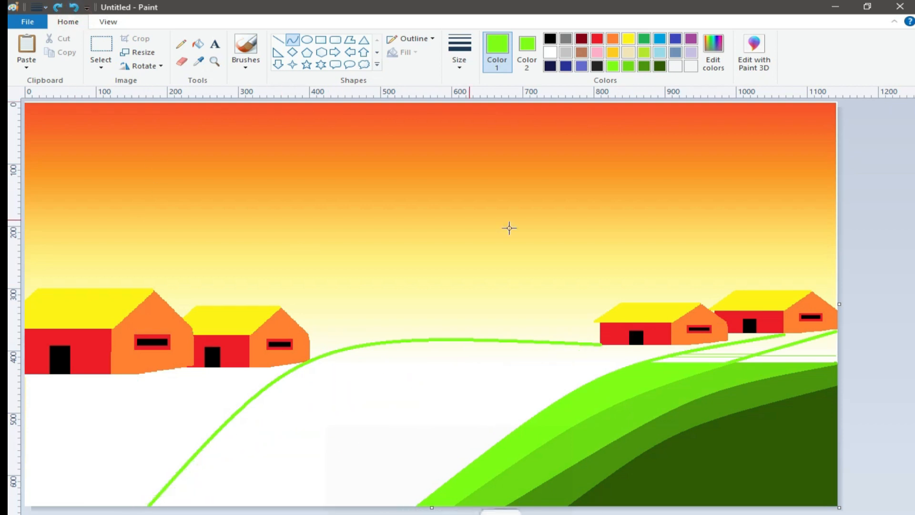
Draw a second bright green curve below the middle hill's outline and fill the strip between them with bright green.
{"action": "mouse_move", "coordinate": [612, 345]}
{"action": "left_mouse_down"}
{"action": "mouse_move", "coordinate": [173, 513]}
{"action": "mouse_move", "coordinate": [155, 508]}
{"action": "left_mouse_up"}
{"action": "left_click_drag", "start_coordinate": [301, 460], "coordinate": [343, 363]}
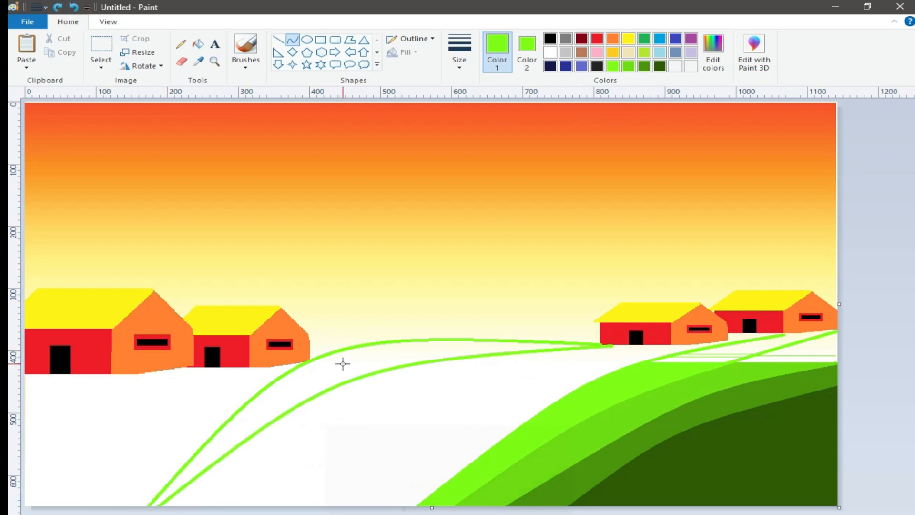
{"action": "left_click", "coordinate": [197, 44]}
{"action": "left_click", "coordinate": [386, 356]}
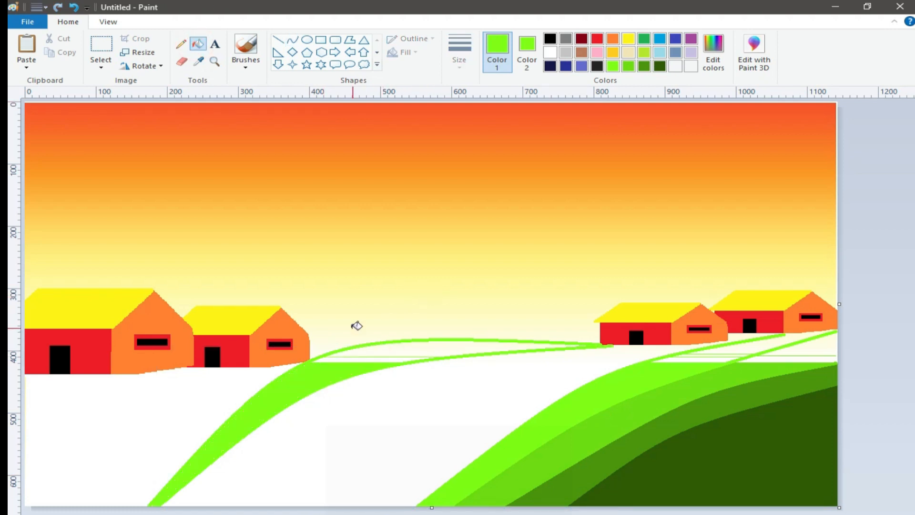
Draw a medium green curve below the middle hill's bright strip and fill the strip between them with medium green.
{"action": "left_click", "coordinate": [629, 67]}
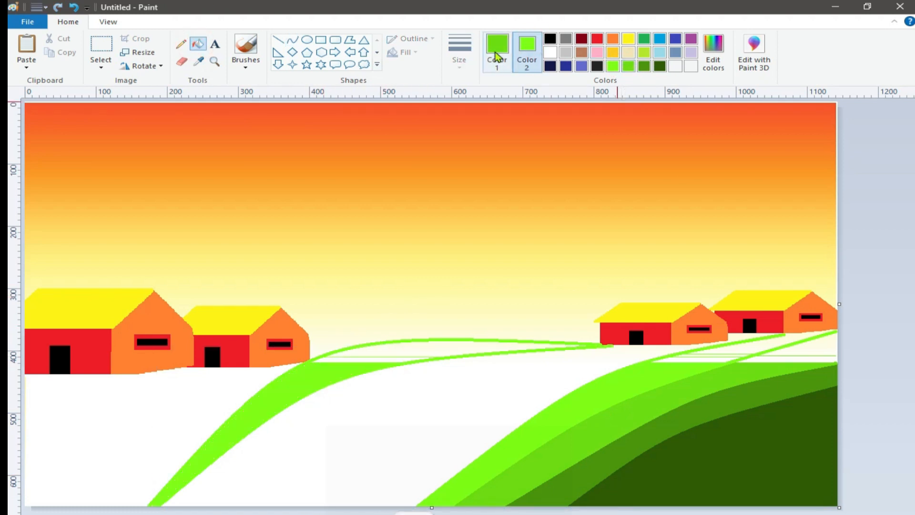
{"action": "left_click", "coordinate": [288, 40]}
{"action": "mouse_move", "coordinate": [645, 344]}
{"action": "left_mouse_down"}
{"action": "mouse_move", "coordinate": [461, 431]}
{"action": "mouse_move", "coordinate": [190, 506]}
{"action": "left_mouse_up"}
{"action": "left_click_drag", "start_coordinate": [350, 456], "coordinate": [355, 386]}
{"action": "left_click", "coordinate": [198, 44]}
{"action": "left_click", "coordinate": [335, 399]}
Add a curved dark green strip below the middle hill's medium green one and fill the area down to the right hill with the darkest green.
{"action": "left_click", "coordinate": [644, 66]}
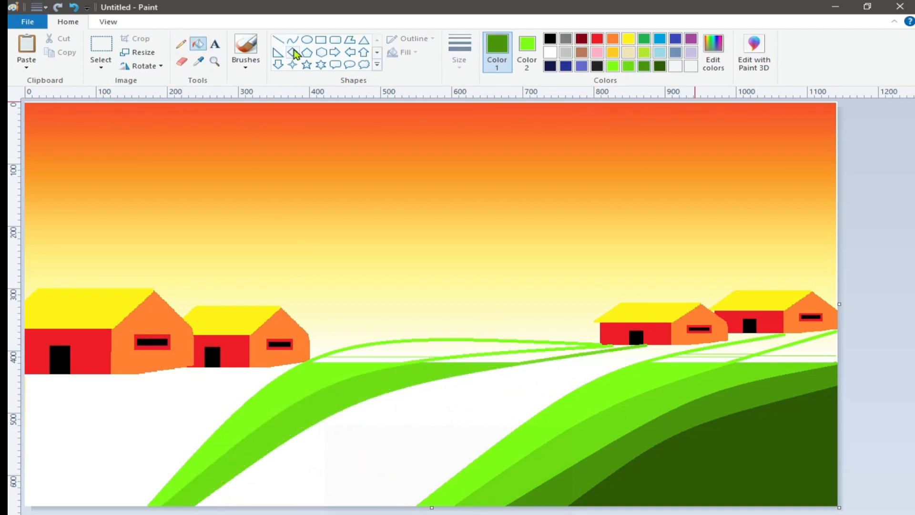
{"action": "left_click", "coordinate": [293, 40]}
{"action": "left_click_drag", "start_coordinate": [662, 352], "coordinate": [200, 505]}
{"action": "left_click_drag", "start_coordinate": [384, 445], "coordinate": [384, 395]}
{"action": "left_click", "coordinate": [199, 45]}
{"action": "left_click", "coordinate": [382, 402]}
{"action": "left_click", "coordinate": [659, 66]}
{"action": "left_click", "coordinate": [449, 441]}
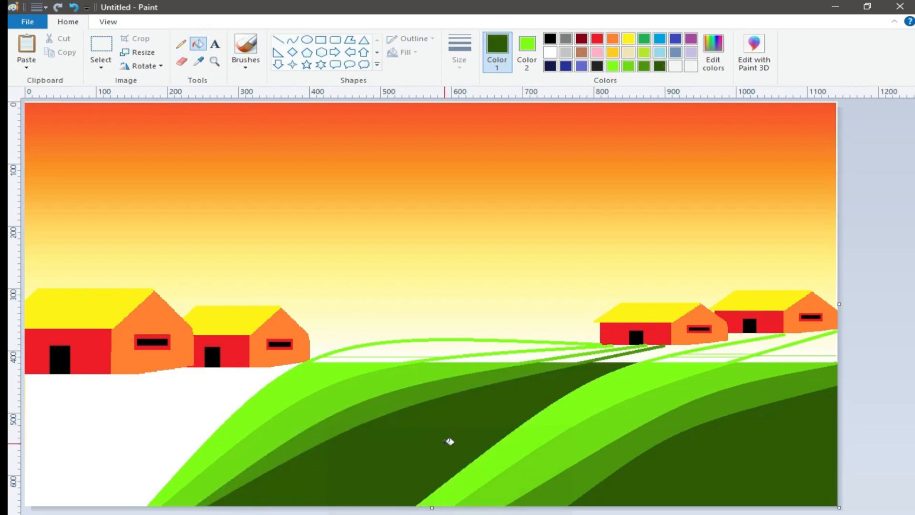
Draw two roughly parallel bright green curves from the base of the large left house down to the canvas's left edge.
{"action": "left_click", "coordinate": [613, 67]}
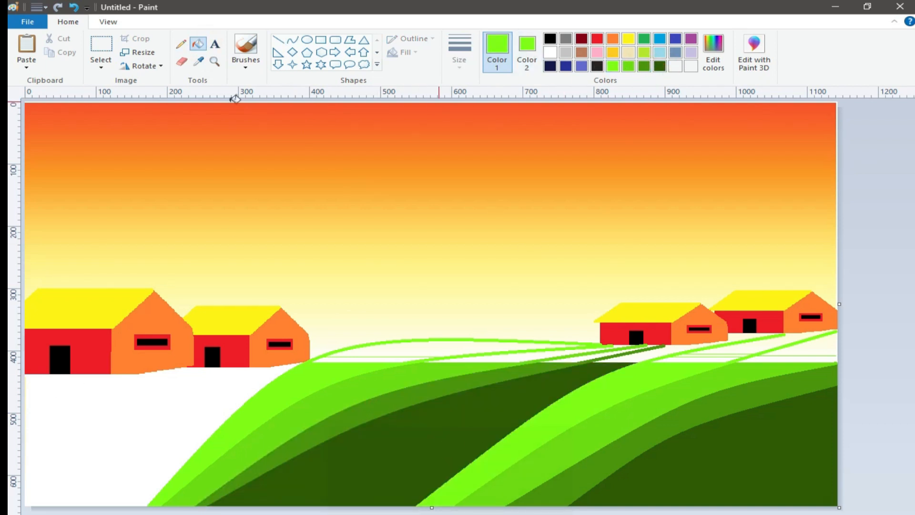
{"action": "left_click", "coordinate": [292, 40]}
{"action": "mouse_move", "coordinate": [150, 373]}
{"action": "left_mouse_down"}
{"action": "mouse_move", "coordinate": [25, 477]}
{"action": "mouse_move", "coordinate": [55, 396]}
{"action": "mouse_move", "coordinate": [56, 410]}
{"action": "left_mouse_up"}
{"action": "left_click_drag", "start_coordinate": [186, 370], "coordinate": [26, 493]}
{"action": "mouse_move", "coordinate": [72, 462]}
{"action": "left_mouse_down"}
{"action": "mouse_move", "coordinate": [71, 429]}
{"action": "mouse_move", "coordinate": [69, 445]}
{"action": "left_mouse_up"}
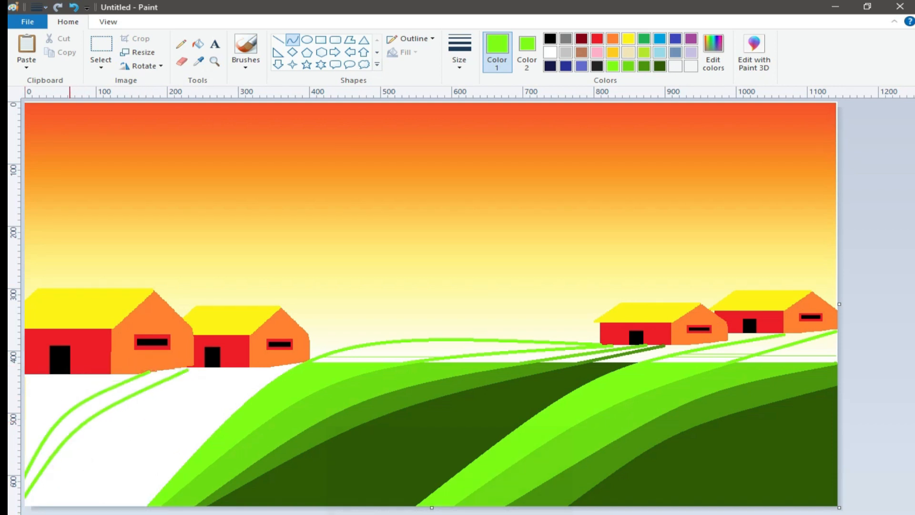
{"action": "left_click", "coordinate": [198, 44]}
{"action": "left_click", "coordinate": [87, 410]}
{"action": "left_click", "coordinate": [71, 7]}
Close the gap between the two left-hand curves at the house's base and fill the strip between them with bright green.
{"action": "left_click", "coordinate": [292, 39]}
{"action": "left_click_drag", "start_coordinate": [192, 365], "coordinate": [127, 396]}
{"action": "left_click", "coordinate": [198, 43]}
{"action": "left_click", "coordinate": [108, 410]}
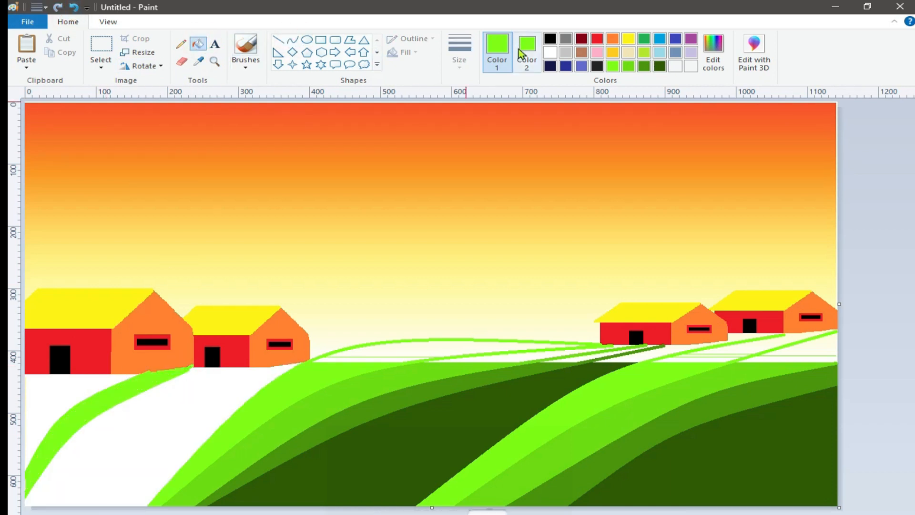
Draw a medium green curve from the second left house's base to the canvas's lower-left corner and fill the strip above it.
{"action": "left_click", "coordinate": [292, 39]}
{"action": "left_click_drag", "start_coordinate": [217, 368], "coordinate": [24, 503]}
{"action": "left_click_drag", "start_coordinate": [102, 445], "coordinate": [105, 433]}
{"action": "left_click", "coordinate": [202, 47]}
{"action": "left_click", "coordinate": [125, 413]}
Draw a dark green curve below the left hill's medium green strip and fill the strip between them with dark green.
{"action": "left_click", "coordinate": [644, 66]}
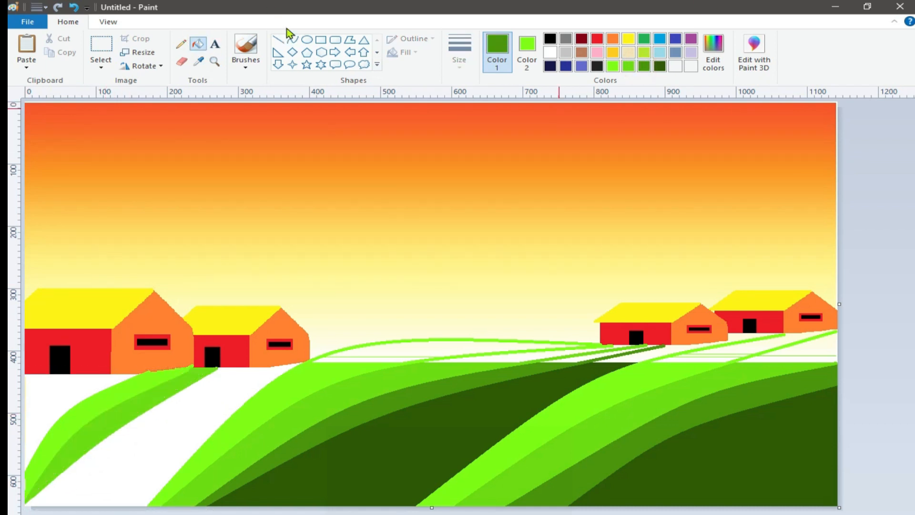
{"action": "left_click", "coordinate": [292, 39]}
{"action": "mouse_move", "coordinate": [270, 367]}
{"action": "left_mouse_down"}
{"action": "mouse_move", "coordinate": [88, 486]}
{"action": "mouse_move", "coordinate": [38, 506]}
{"action": "left_mouse_up"}
{"action": "left_click_drag", "start_coordinate": [153, 440], "coordinate": [150, 416]}
{"action": "left_click", "coordinate": [198, 43]}
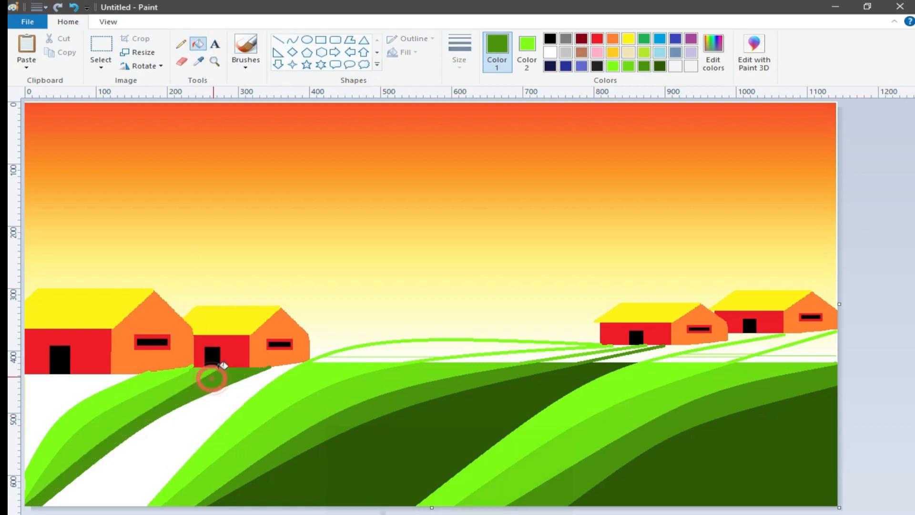
Fill the remaining white areas on both sides of the left hill's strips with the darkest green.
{"action": "left_click", "coordinate": [660, 66]}
{"action": "left_click", "coordinate": [210, 420]}
{"action": "left_click", "coordinate": [72, 389]}
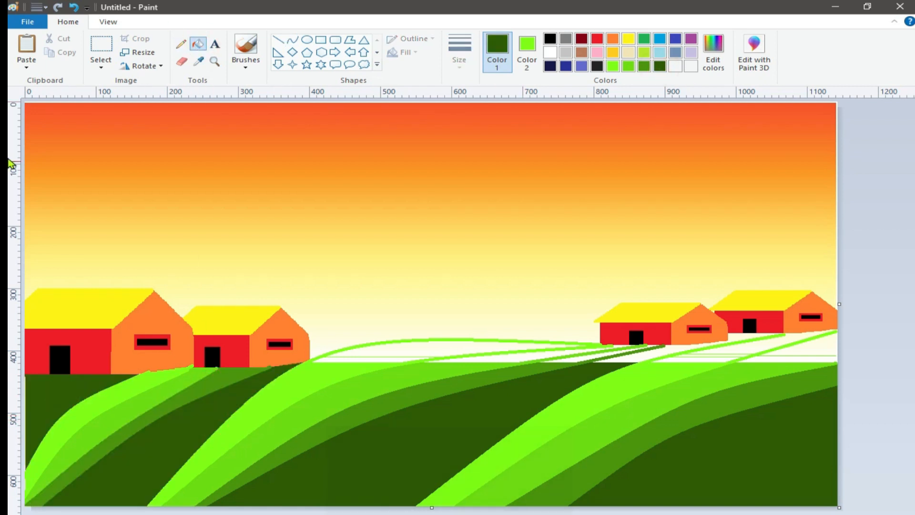
Sample the bright green and brush it over the unfilled white part of the middle hill's uppermost strip.
{"action": "left_click", "coordinate": [245, 47]}
{"action": "left_click", "coordinate": [198, 61]}
{"action": "left_click", "coordinate": [302, 381]}
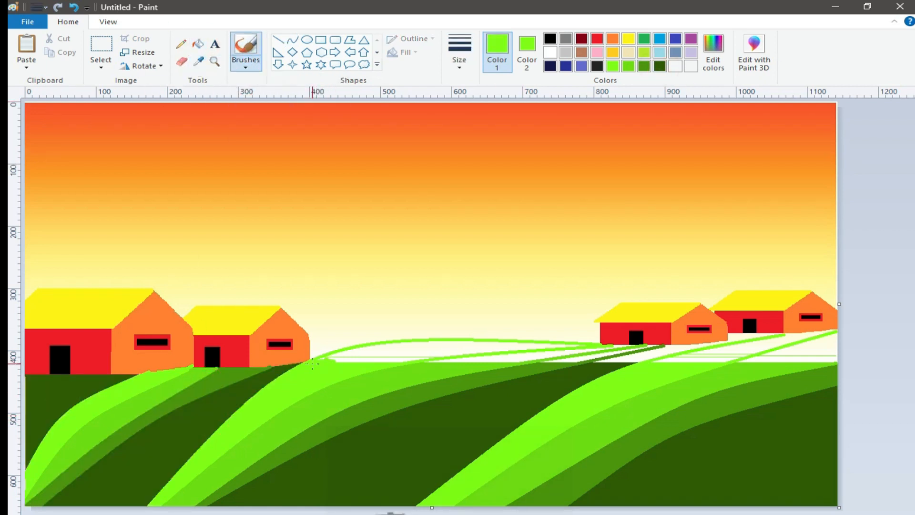
{"action": "mouse_move", "coordinate": [344, 355]}
{"action": "left_mouse_down"}
{"action": "mouse_move", "coordinate": [463, 345]}
{"action": "mouse_move", "coordinate": [342, 361]}
{"action": "mouse_move", "coordinate": [414, 357]}
{"action": "left_mouse_up"}
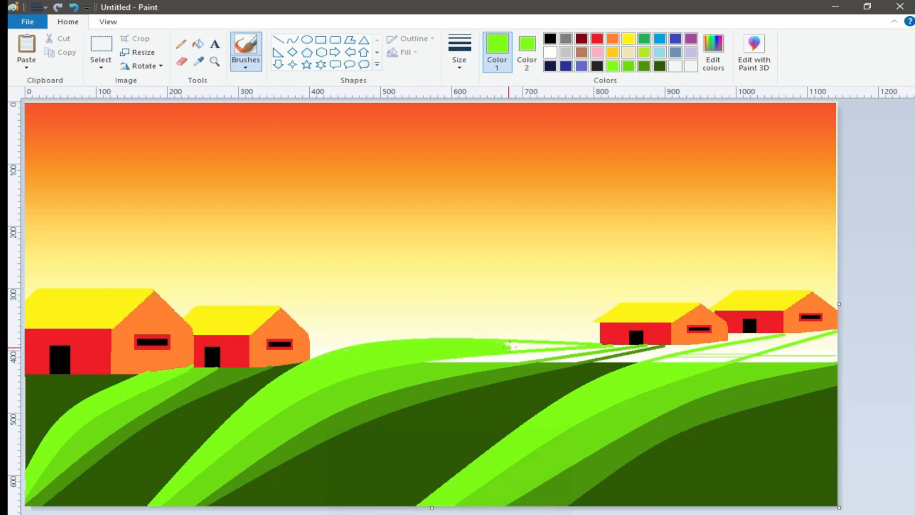
Sample the medium green and brush it over the unfilled end of the middle hill's second strip.
{"action": "left_click", "coordinate": [198, 61]}
{"action": "left_click", "coordinate": [334, 391]}
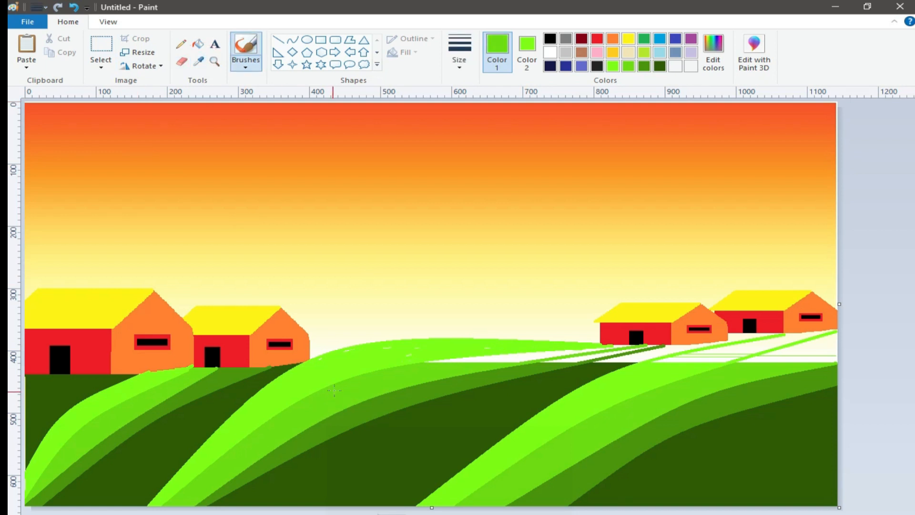
{"action": "mouse_move", "coordinate": [445, 363]}
{"action": "left_mouse_down"}
{"action": "mouse_move", "coordinate": [495, 361]}
{"action": "mouse_move", "coordinate": [441, 363]}
{"action": "left_mouse_up"}
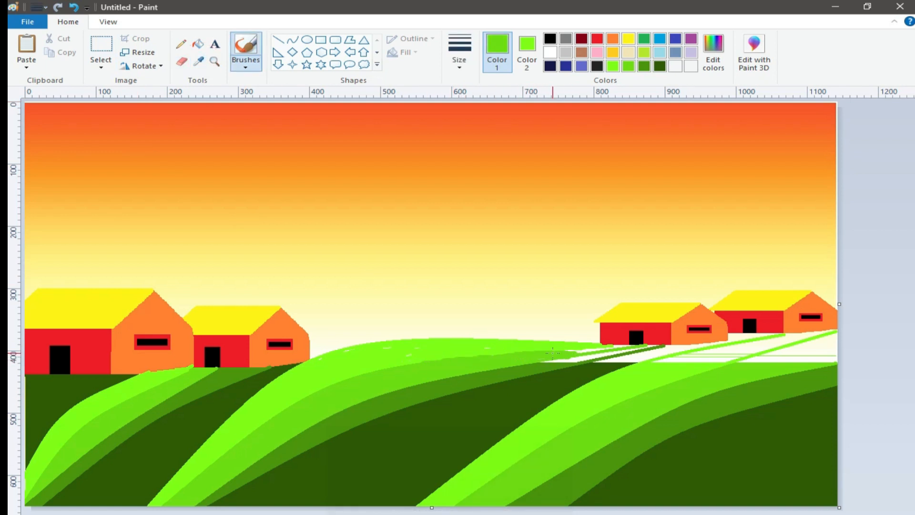
Brush sampled dark green and darkest green over the remaining white of the middle hill, up to the right-hand houses' bases.
{"action": "left_click", "coordinate": [198, 61]}
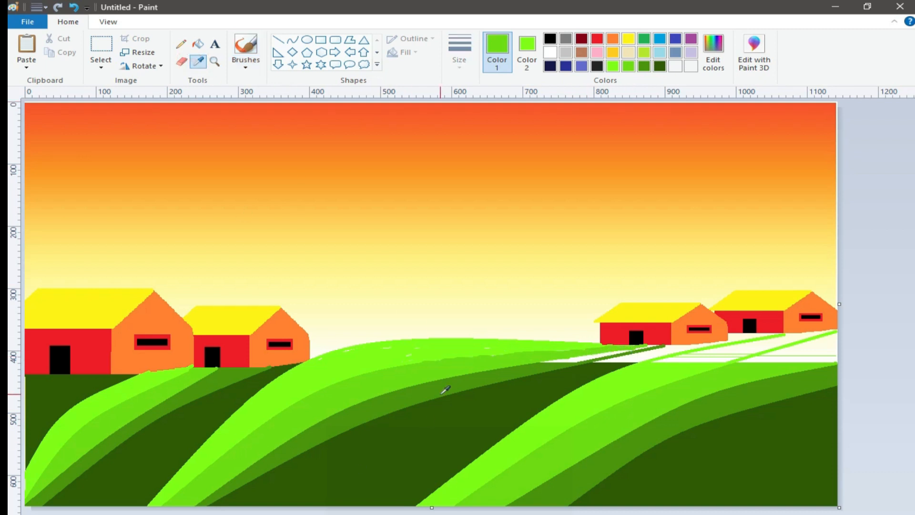
{"action": "left_click", "coordinate": [531, 372]}
{"action": "left_click_drag", "start_coordinate": [579, 358], "coordinate": [660, 345]}
{"action": "left_click", "coordinate": [198, 61]}
{"action": "left_click", "coordinate": [352, 491]}
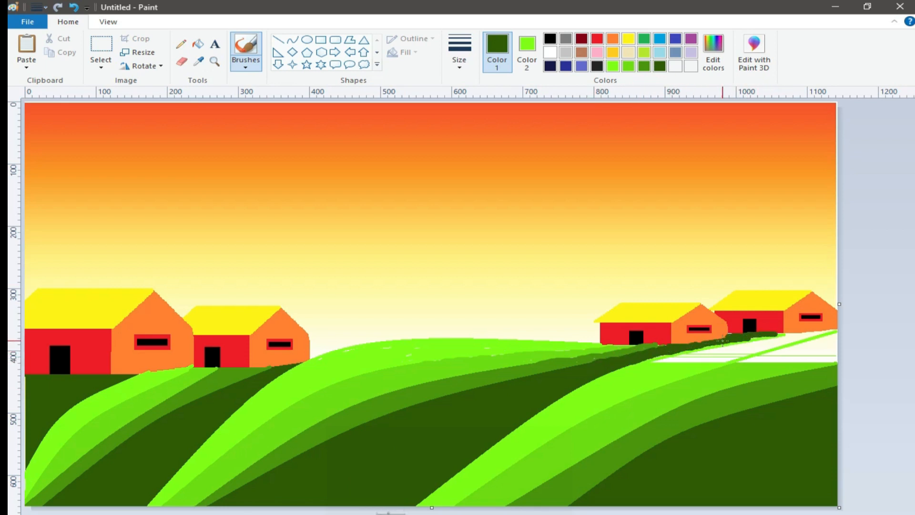
Sample the bright green and brush it over the white gap in the right hill's uppermost strip below the houses.
{"action": "left_click", "coordinate": [198, 61]}
{"action": "left_click", "coordinate": [657, 364]}
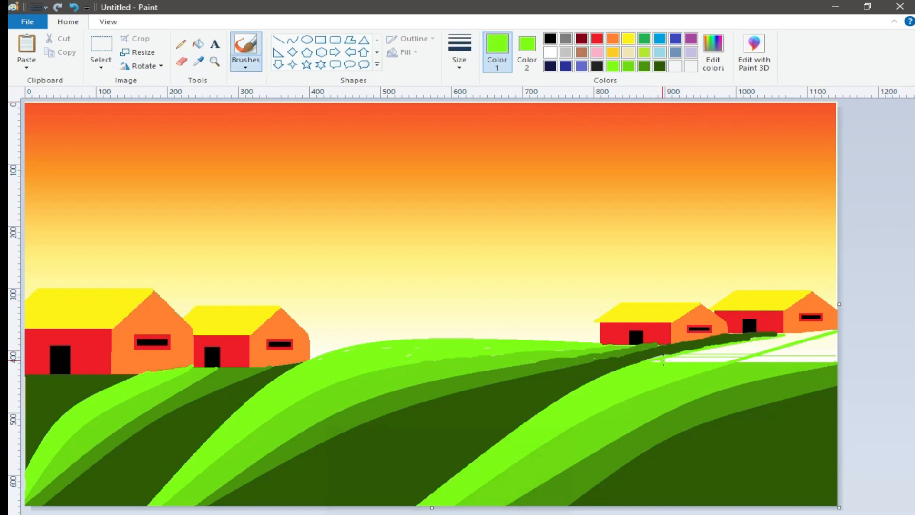
{"action": "mouse_move", "coordinate": [677, 358]}
{"action": "left_mouse_down"}
{"action": "mouse_move", "coordinate": [833, 328]}
{"action": "mouse_move", "coordinate": [715, 366]}
{"action": "mouse_move", "coordinate": [780, 341]}
{"action": "mouse_move", "coordinate": [681, 356]}
{"action": "left_mouse_up"}
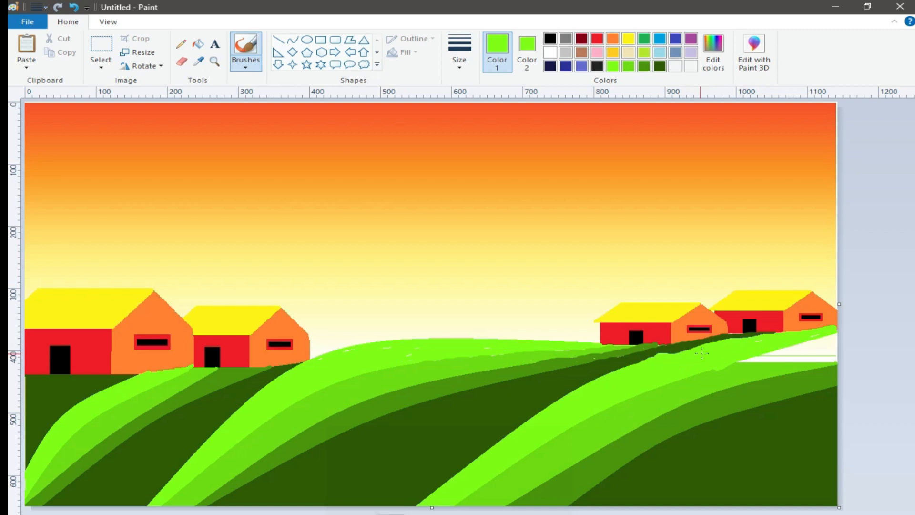
Sample the medium green and brush it over the remaining white area of the right hill's second strip.
{"action": "left_click", "coordinate": [199, 61]}
{"action": "left_click", "coordinate": [612, 416]}
{"action": "mouse_move", "coordinate": [803, 352]}
{"action": "left_mouse_down"}
{"action": "mouse_move", "coordinate": [701, 372]}
{"action": "mouse_move", "coordinate": [833, 335]}
{"action": "mouse_move", "coordinate": [759, 359]}
{"action": "mouse_move", "coordinate": [833, 356]}
{"action": "left_mouse_up"}
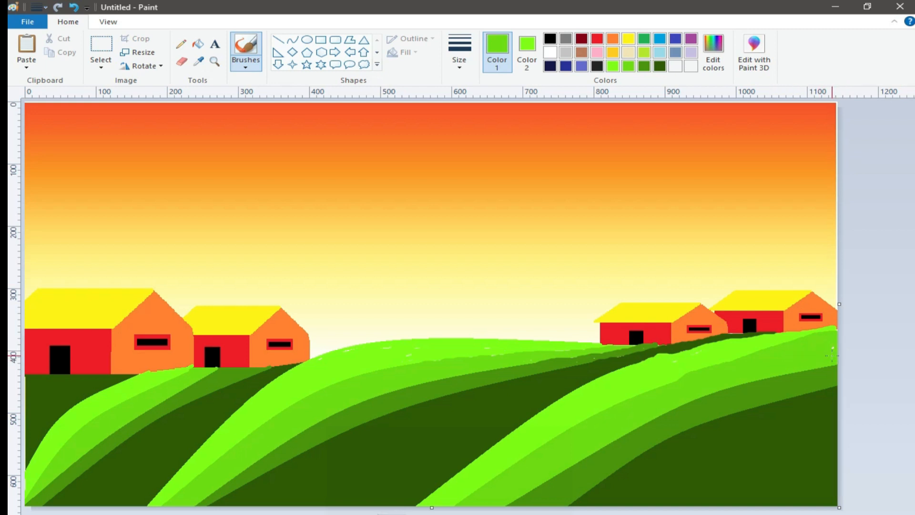
Widen the right hill's dark green strip upward at the canvas edge and brush the darkest green over its lower part.
{"action": "left_click", "coordinate": [199, 62]}
{"action": "left_click", "coordinate": [684, 418]}
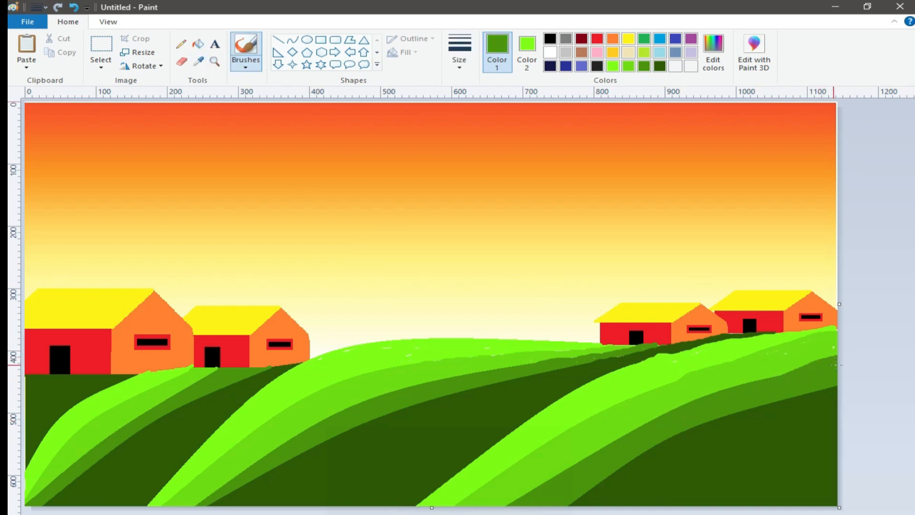
{"action": "left_click", "coordinate": [199, 62]}
{"action": "left_click", "coordinate": [748, 460]}
{"action": "mouse_move", "coordinate": [840, 387]}
{"action": "left_mouse_down"}
{"action": "mouse_move", "coordinate": [738, 414]}
{"action": "mouse_move", "coordinate": [801, 383]}
{"action": "left_mouse_up"}
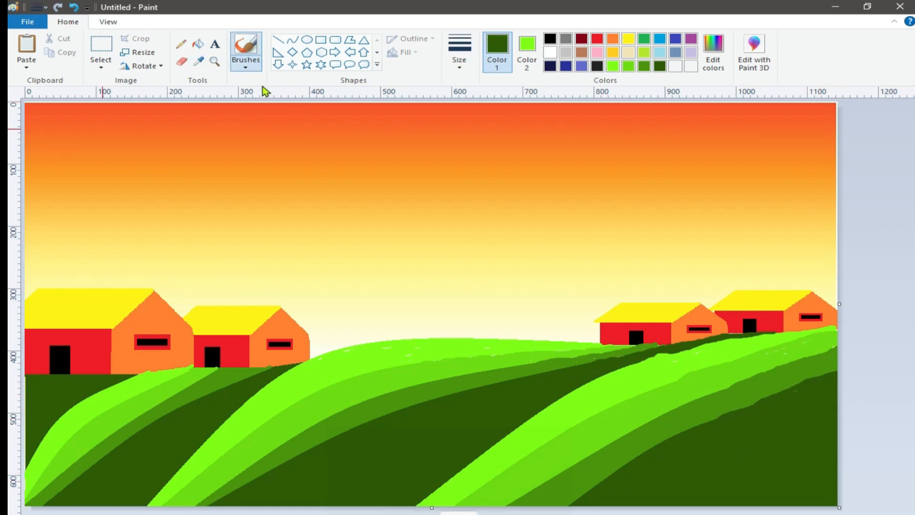
Smooth the ragged border between the right hill's dark green and darkest green areas with short curves and sample the dark green.
{"action": "left_click", "coordinate": [292, 39]}
{"action": "left_click_drag", "start_coordinate": [834, 369], "coordinate": [808, 379]}
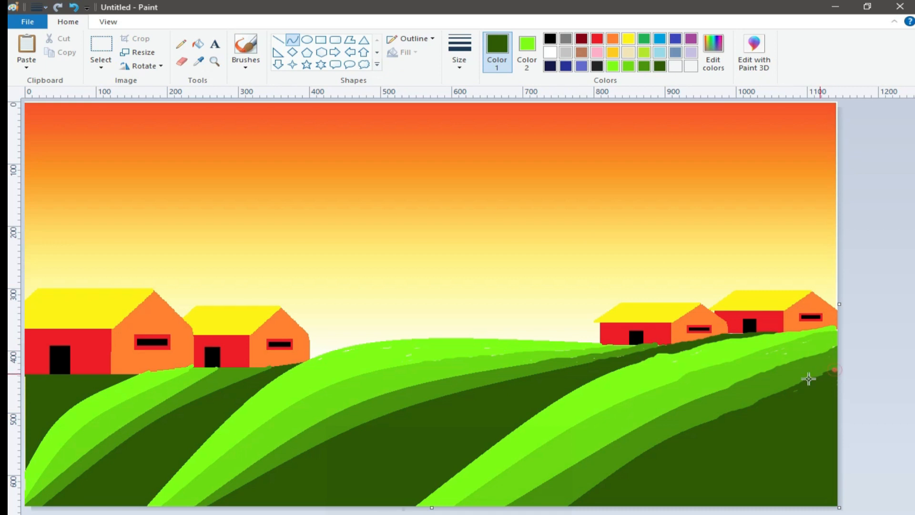
{"action": "mouse_move", "coordinate": [751, 413]}
{"action": "left_mouse_down"}
{"action": "mouse_move", "coordinate": [754, 400]}
{"action": "mouse_move", "coordinate": [720, 417]}
{"action": "mouse_move", "coordinate": [753, 418]}
{"action": "left_mouse_up"}
{"action": "left_click", "coordinate": [909, 419]}
{"action": "left_click", "coordinate": [199, 61]}
{"action": "left_click", "coordinate": [832, 355]}
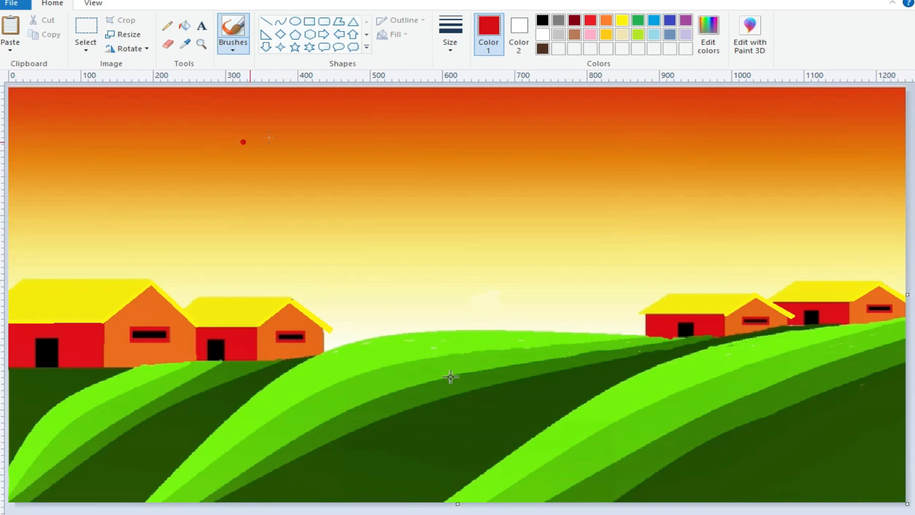
Choose a brush and set the drawing color to a very dark maroon with Red 40, Green 0, Blue 6.
{"action": "left_click", "coordinate": [236, 51]}
{"action": "left_click", "coordinate": [234, 71]}
{"action": "left_click", "coordinate": [574, 20]}
{"action": "left_click", "coordinate": [708, 33]}
{"action": "left_click_drag", "start_coordinate": [605, 316], "coordinate": [607, 326]}
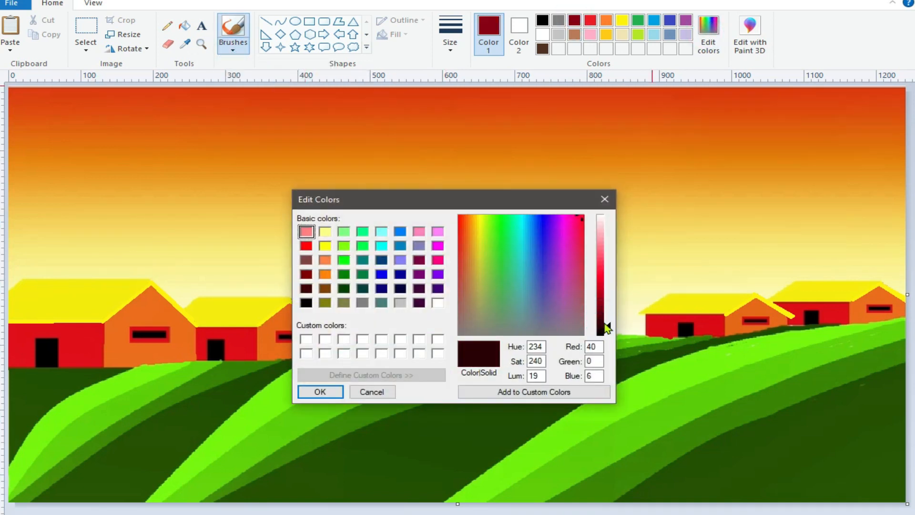
{"action": "left_click", "coordinate": [320, 388]}
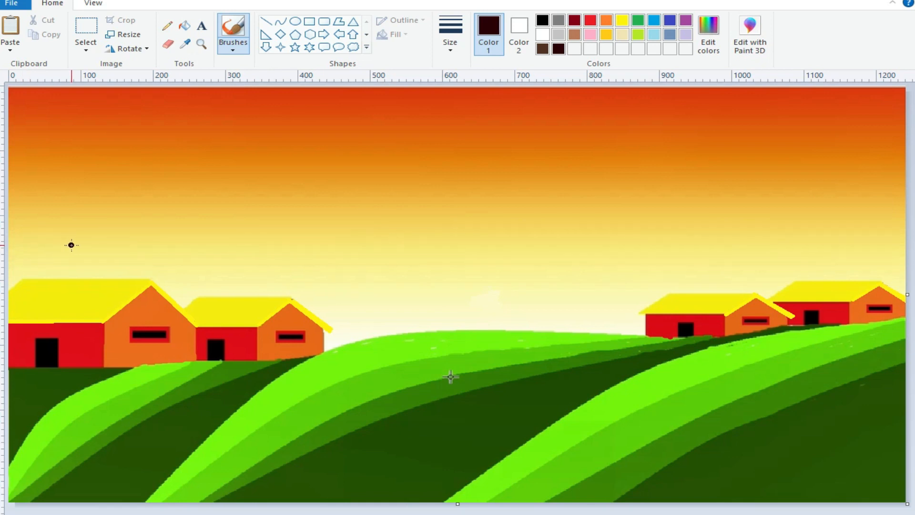
Paint a bare tree above the large left house's roof, with a thick forked trunk and thinner branches in a smaller brush size.
{"action": "left_click_drag", "start_coordinate": [17, 169], "coordinate": [45, 263]}
{"action": "left_click_drag", "start_coordinate": [73, 189], "coordinate": [57, 229]}
{"action": "left_click", "coordinate": [449, 33]}
{"action": "left_click", "coordinate": [461, 92]}
{"action": "mouse_move", "coordinate": [41, 170]}
{"action": "left_mouse_down"}
{"action": "mouse_move", "coordinate": [44, 218]}
{"action": "mouse_move", "coordinate": [64, 220]}
{"action": "left_mouse_up"}
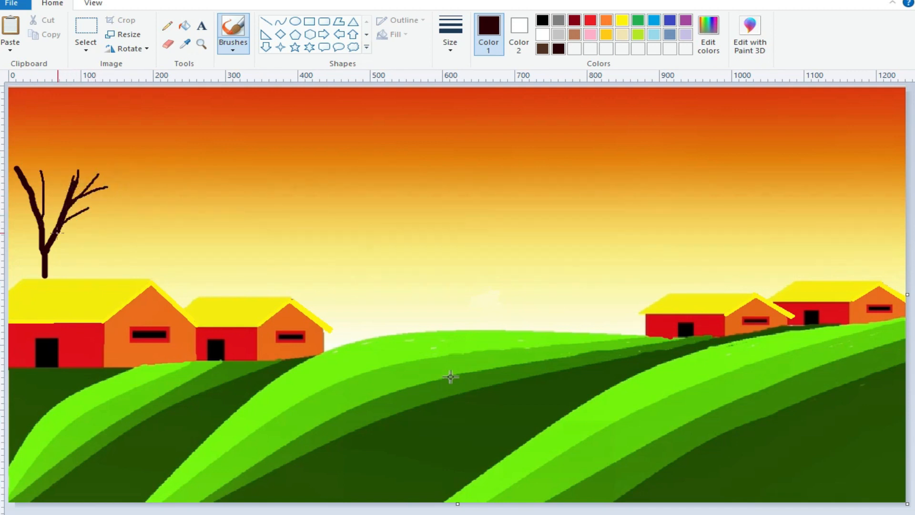
{"action": "left_click_drag", "start_coordinate": [12, 208], "coordinate": [36, 266]}
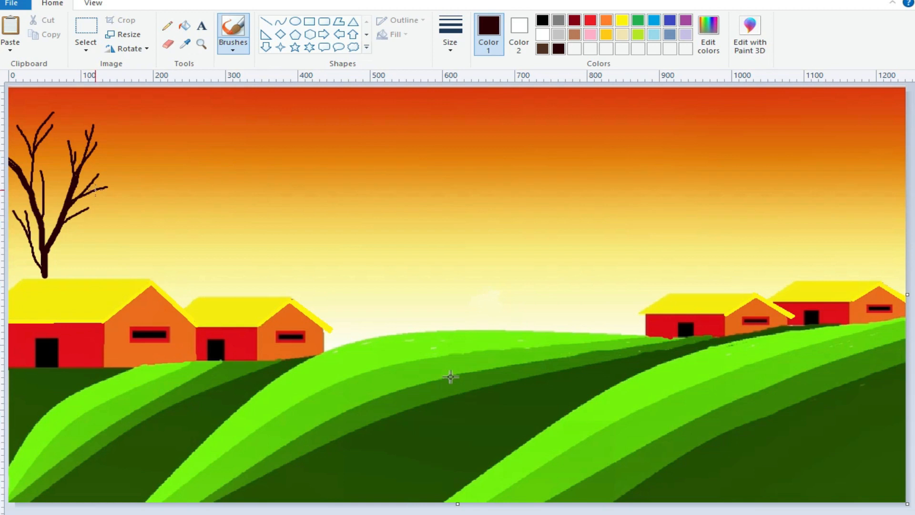
Finish the tree's twigs, sample the darkest field green, choose a foliage brush and darken the color to a near-black green.
{"action": "mouse_move", "coordinate": [88, 179]}
{"action": "left_mouse_down"}
{"action": "mouse_move", "coordinate": [96, 189]}
{"action": "mouse_move", "coordinate": [77, 206]}
{"action": "left_mouse_up"}
{"action": "left_click", "coordinate": [185, 43]}
{"action": "left_click", "coordinate": [419, 472]}
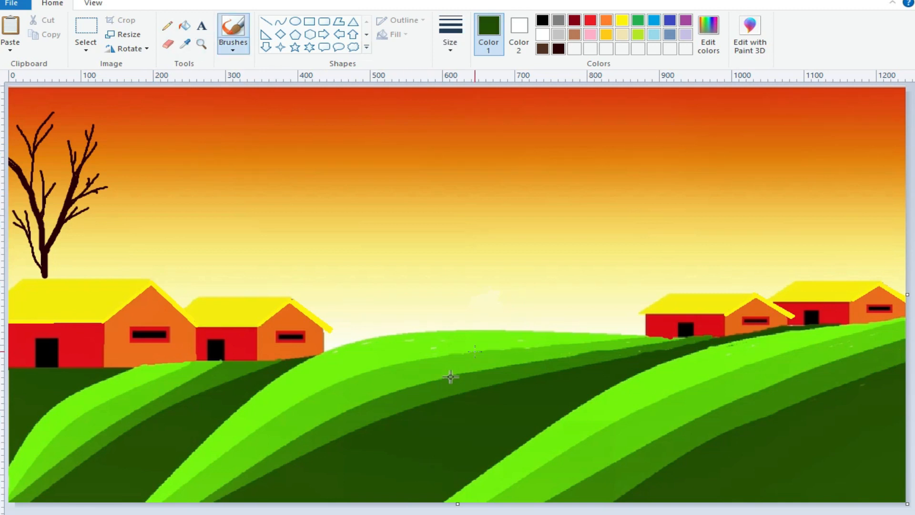
{"action": "left_click", "coordinate": [233, 47]}
{"action": "left_click", "coordinate": [264, 99]}
{"action": "mouse_move", "coordinate": [98, 219]}
{"action": "left_mouse_down"}
{"action": "mouse_move", "coordinate": [58, 202]}
{"action": "mouse_move", "coordinate": [100, 200]}
{"action": "mouse_move", "coordinate": [54, 199]}
{"action": "mouse_move", "coordinate": [87, 217]}
{"action": "mouse_move", "coordinate": [42, 203]}
{"action": "mouse_move", "coordinate": [89, 211]}
{"action": "mouse_move", "coordinate": [101, 183]}
{"action": "mouse_move", "coordinate": [72, 176]}
{"action": "left_mouse_up"}
{"action": "left_click", "coordinate": [708, 39]}
{"action": "left_click", "coordinate": [608, 328]}
{"action": "left_click", "coordinate": [335, 393]}
Dab near-black green foliage over the branches on the right half of the bare tree.
{"action": "mouse_move", "coordinate": [76, 177]}
{"action": "left_mouse_down"}
{"action": "mouse_move", "coordinate": [73, 166]}
{"action": "mouse_move", "coordinate": [91, 176]}
{"action": "left_mouse_up"}
{"action": "mouse_move", "coordinate": [107, 182]}
{"action": "left_mouse_down"}
{"action": "mouse_move", "coordinate": [89, 170]}
{"action": "mouse_move", "coordinate": [107, 171]}
{"action": "mouse_move", "coordinate": [98, 166]}
{"action": "left_mouse_up"}
{"action": "left_click", "coordinate": [123, 168]}
{"action": "mouse_move", "coordinate": [138, 193]}
{"action": "left_mouse_down"}
{"action": "mouse_move", "coordinate": [126, 176]}
{"action": "mouse_move", "coordinate": [135, 168]}
{"action": "mouse_move", "coordinate": [101, 154]}
{"action": "mouse_move", "coordinate": [130, 157]}
{"action": "mouse_move", "coordinate": [51, 139]}
{"action": "mouse_move", "coordinate": [75, 137]}
{"action": "mouse_move", "coordinate": [46, 140]}
{"action": "mouse_move", "coordinate": [89, 148]}
{"action": "mouse_move", "coordinate": [43, 161]}
{"action": "mouse_move", "coordinate": [63, 125]}
{"action": "mouse_move", "coordinate": [94, 114]}
{"action": "mouse_move", "coordinate": [67, 139]}
{"action": "mouse_move", "coordinate": [109, 132]}
{"action": "mouse_move", "coordinate": [72, 120]}
{"action": "mouse_move", "coordinate": [96, 114]}
{"action": "mouse_move", "coordinate": [111, 137]}
{"action": "mouse_move", "coordinate": [88, 131]}
{"action": "mouse_move", "coordinate": [114, 122]}
{"action": "mouse_move", "coordinate": [106, 101]}
{"action": "mouse_move", "coordinate": [59, 111]}
{"action": "mouse_move", "coordinate": [74, 108]}
{"action": "mouse_move", "coordinate": [99, 124]}
{"action": "mouse_move", "coordinate": [102, 113]}
{"action": "mouse_move", "coordinate": [123, 118]}
{"action": "mouse_move", "coordinate": [97, 111]}
{"action": "mouse_move", "coordinate": [125, 101]}
{"action": "mouse_move", "coordinate": [131, 114]}
{"action": "mouse_move", "coordinate": [120, 144]}
{"action": "mouse_move", "coordinate": [112, 134]}
{"action": "mouse_move", "coordinate": [125, 128]}
{"action": "mouse_move", "coordinate": [82, 92]}
{"action": "mouse_move", "coordinate": [105, 115]}
{"action": "mouse_move", "coordinate": [71, 135]}
{"action": "mouse_move", "coordinate": [74, 123]}
{"action": "mouse_move", "coordinate": [109, 145]}
{"action": "mouse_move", "coordinate": [96, 151]}
{"action": "mouse_move", "coordinate": [109, 152]}
{"action": "mouse_move", "coordinate": [97, 135]}
{"action": "mouse_move", "coordinate": [54, 169]}
{"action": "mouse_move", "coordinate": [89, 144]}
{"action": "left_mouse_up"}
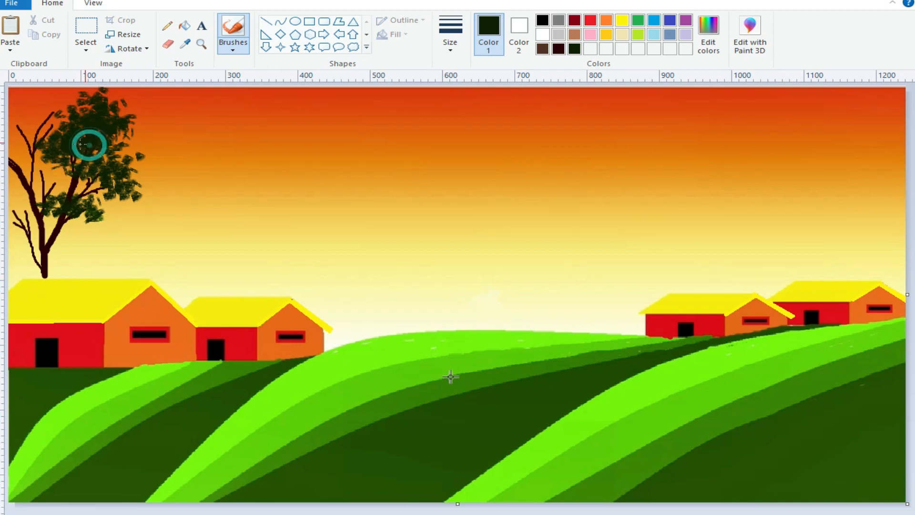
Dab foliage over the tree's left crown up to the canvas edge and around its lower branches.
{"action": "mouse_move", "coordinate": [28, 135]}
{"action": "left_mouse_down"}
{"action": "mouse_move", "coordinate": [7, 139]}
{"action": "mouse_move", "coordinate": [38, 125]}
{"action": "mouse_move", "coordinate": [13, 131]}
{"action": "mouse_move", "coordinate": [10, 118]}
{"action": "mouse_move", "coordinate": [34, 119]}
{"action": "mouse_move", "coordinate": [14, 113]}
{"action": "mouse_move", "coordinate": [35, 110]}
{"action": "mouse_move", "coordinate": [30, 120]}
{"action": "mouse_move", "coordinate": [9, 105]}
{"action": "mouse_move", "coordinate": [61, 113]}
{"action": "mouse_move", "coordinate": [35, 99]}
{"action": "mouse_move", "coordinate": [58, 116]}
{"action": "mouse_move", "coordinate": [58, 97]}
{"action": "mouse_move", "coordinate": [29, 89]}
{"action": "mouse_move", "coordinate": [64, 103]}
{"action": "left_mouse_up"}
{"action": "mouse_move", "coordinate": [59, 128]}
{"action": "left_mouse_down"}
{"action": "mouse_move", "coordinate": [38, 120]}
{"action": "mouse_move", "coordinate": [54, 106]}
{"action": "left_mouse_up"}
{"action": "left_click_drag", "start_coordinate": [44, 99], "coordinate": [37, 123]}
{"action": "mouse_move", "coordinate": [12, 233]}
{"action": "left_mouse_down"}
{"action": "mouse_move", "coordinate": [41, 221]}
{"action": "mouse_move", "coordinate": [20, 209]}
{"action": "mouse_move", "coordinate": [28, 228]}
{"action": "mouse_move", "coordinate": [38, 215]}
{"action": "mouse_move", "coordinate": [20, 207]}
{"action": "mouse_move", "coordinate": [33, 202]}
{"action": "mouse_move", "coordinate": [36, 221]}
{"action": "mouse_move", "coordinate": [18, 204]}
{"action": "mouse_move", "coordinate": [13, 217]}
{"action": "mouse_move", "coordinate": [14, 206]}
{"action": "mouse_move", "coordinate": [51, 190]}
{"action": "mouse_move", "coordinate": [49, 177]}
{"action": "mouse_move", "coordinate": [55, 190]}
{"action": "mouse_move", "coordinate": [52, 175]}
{"action": "mouse_move", "coordinate": [68, 187]}
{"action": "mouse_move", "coordinate": [41, 178]}
{"action": "mouse_move", "coordinate": [51, 169]}
{"action": "mouse_move", "coordinate": [35, 169]}
{"action": "mouse_move", "coordinate": [35, 179]}
{"action": "mouse_move", "coordinate": [58, 177]}
{"action": "left_mouse_up"}
{"action": "mouse_move", "coordinate": [77, 217]}
{"action": "left_mouse_down"}
{"action": "mouse_move", "coordinate": [113, 217]}
{"action": "mouse_move", "coordinate": [93, 205]}
{"action": "mouse_move", "coordinate": [49, 205]}
{"action": "mouse_move", "coordinate": [33, 190]}
{"action": "mouse_move", "coordinate": [40, 190]}
{"action": "mouse_move", "coordinate": [23, 196]}
{"action": "mouse_move", "coordinate": [22, 186]}
{"action": "mouse_move", "coordinate": [53, 185]}
{"action": "mouse_move", "coordinate": [70, 253]}
{"action": "mouse_move", "coordinate": [65, 234]}
{"action": "mouse_move", "coordinate": [91, 234]}
{"action": "left_mouse_up"}
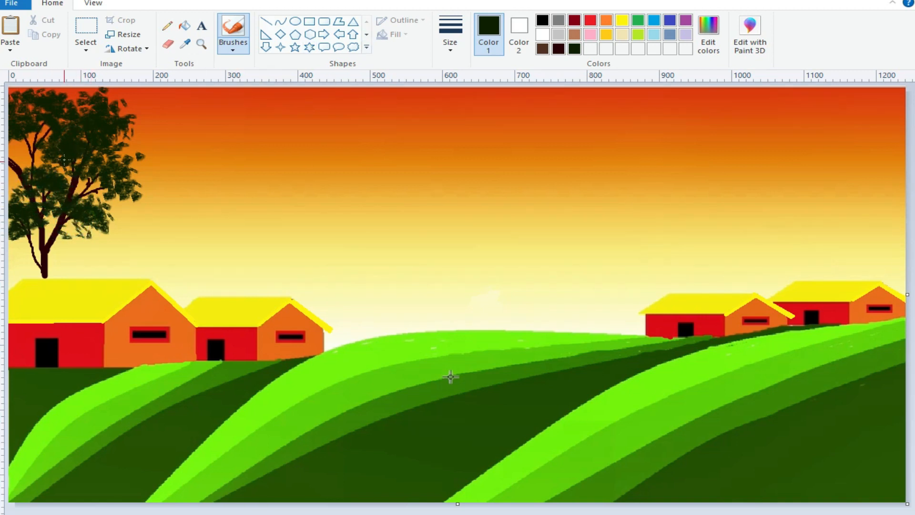
Fill gaps in the left crown and add fine leaves under the lower right foliage with the thinnest brush size.
{"action": "left_click", "coordinate": [21, 120]}
{"action": "left_click_drag", "start_coordinate": [34, 107], "coordinate": [49, 113]}
{"action": "left_click_drag", "start_coordinate": [26, 181], "coordinate": [39, 180]}
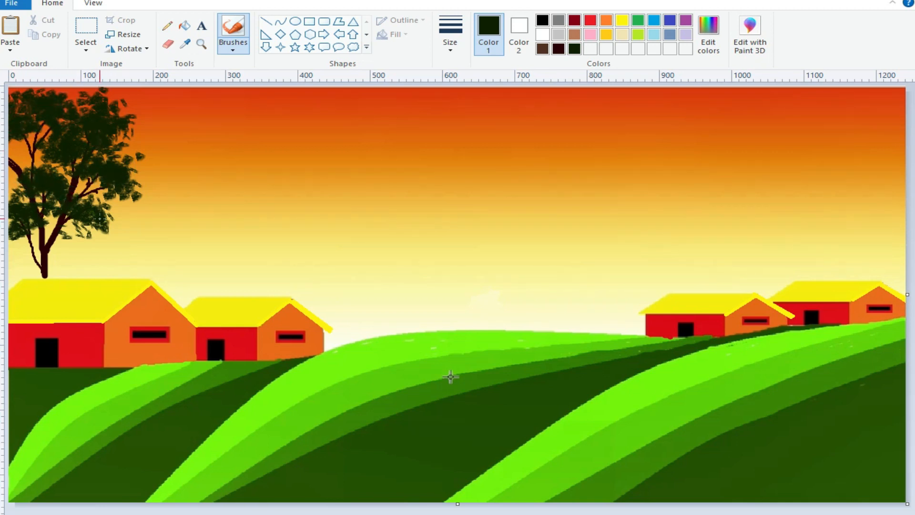
{"action": "left_click", "coordinate": [448, 50]}
{"action": "left_click", "coordinate": [465, 72]}
{"action": "left_click_drag", "start_coordinate": [97, 245], "coordinate": [92, 237]}
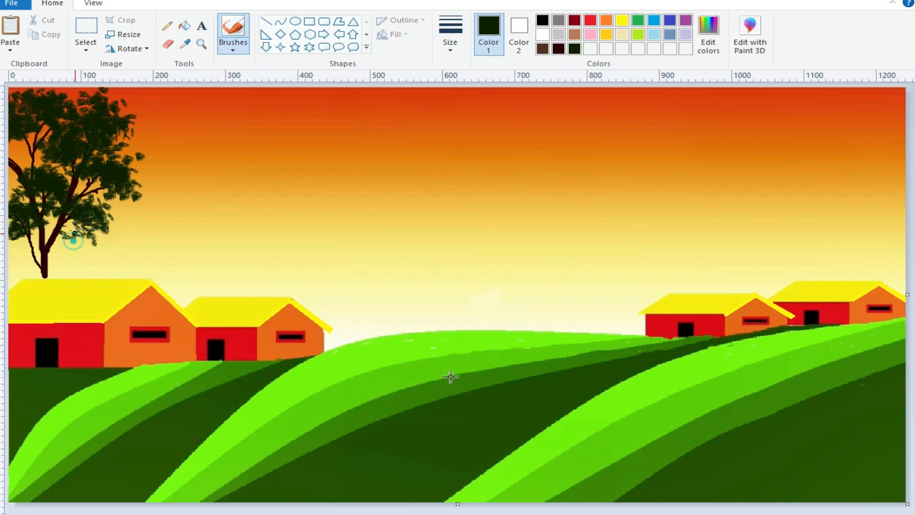
Copy a free-form selection of the right crown's foliage and paste it over the gaps in the tree's left crown.
{"action": "left_click", "coordinate": [86, 48]}
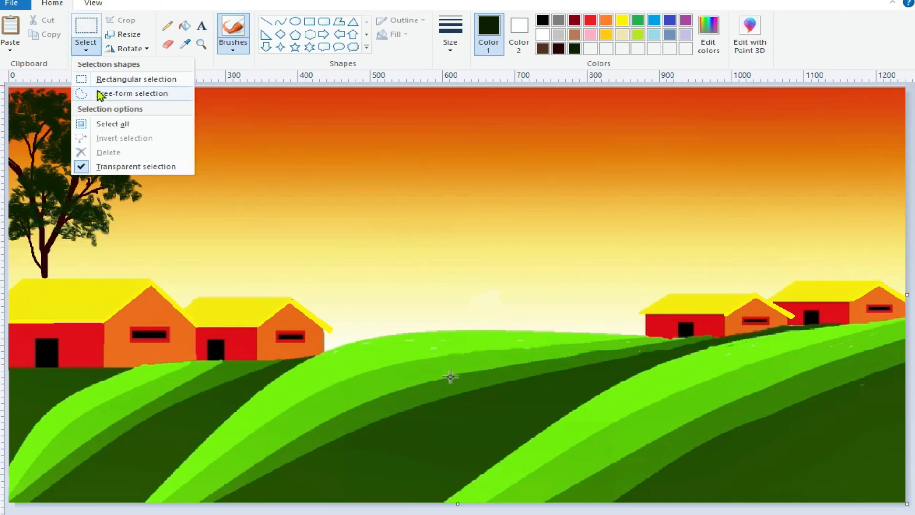
{"action": "left_click", "coordinate": [119, 92]}
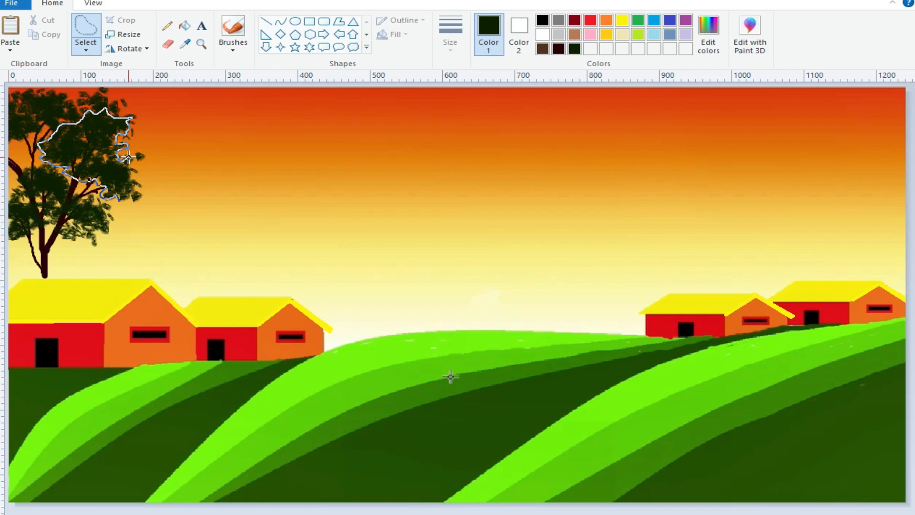
{"action": "left_click_drag", "start_coordinate": [133, 182], "coordinate": [135, 185]}
{"action": "right_click", "coordinate": [90, 149]}
{"action": "left_click", "coordinate": [120, 171]}
{"action": "left_click", "coordinate": [10, 50]}
{"action": "left_click", "coordinate": [23, 64]}
{"action": "left_click_drag", "start_coordinate": [56, 131], "coordinate": [17, 162]}
{"action": "left_click", "coordinate": [103, 137]}
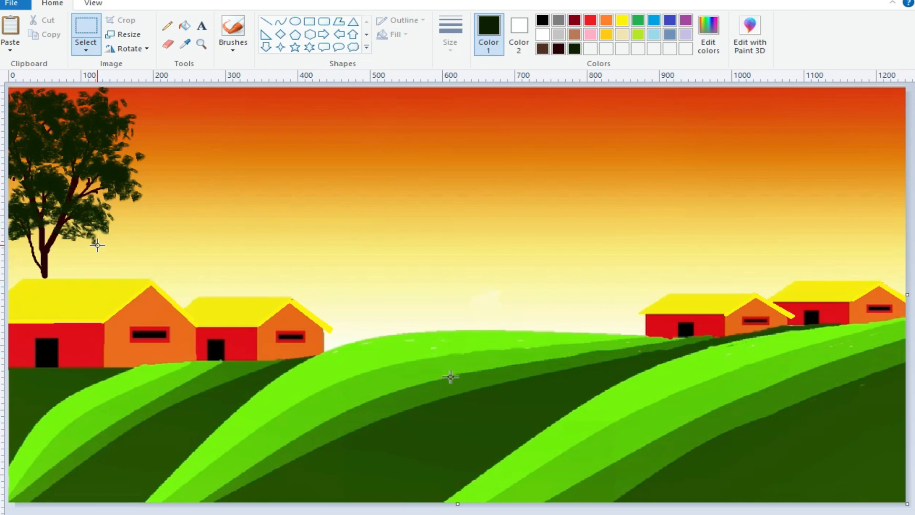
Paint the thin brown stems of a small shrub above the large left house's roof, right of the tree.
{"action": "left_click", "coordinate": [542, 48]}
{"action": "left_click", "coordinate": [233, 42]}
{"action": "left_click", "coordinate": [235, 46]}
{"action": "left_click", "coordinate": [450, 33]}
{"action": "left_click", "coordinate": [461, 101]}
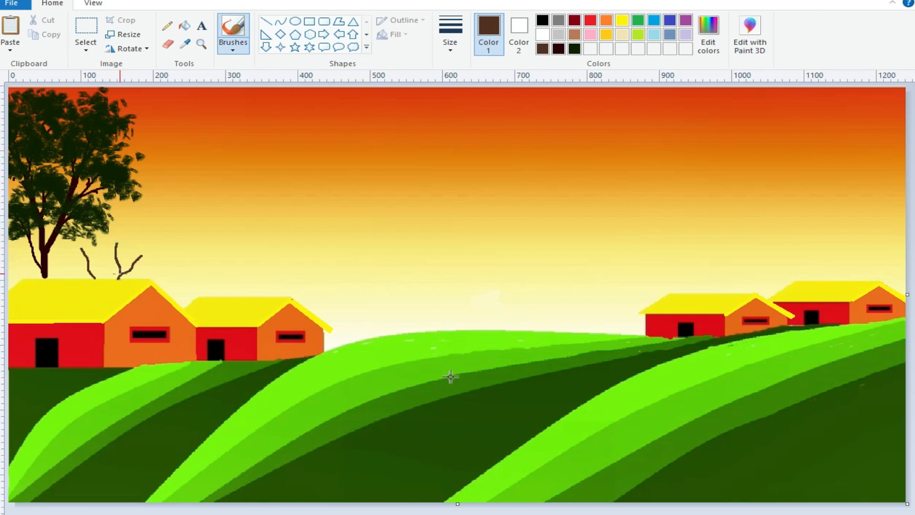
{"action": "left_click_drag", "start_coordinate": [119, 234], "coordinate": [119, 232]}
Cover the small shrub's stems with near-black green leaves using the foliage brush.
{"action": "left_click", "coordinate": [574, 48]}
{"action": "left_click", "coordinate": [233, 50]}
{"action": "left_click", "coordinate": [253, 92]}
{"action": "left_click", "coordinate": [449, 42]}
{"action": "left_click", "coordinate": [449, 143]}
{"action": "left_click", "coordinate": [214, 249]}
{"action": "mouse_move", "coordinate": [149, 263]}
{"action": "left_mouse_down"}
{"action": "mouse_move", "coordinate": [114, 256]}
{"action": "mouse_move", "coordinate": [135, 261]}
{"action": "mouse_move", "coordinate": [105, 244]}
{"action": "mouse_move", "coordinate": [136, 235]}
{"action": "mouse_move", "coordinate": [108, 237]}
{"action": "mouse_move", "coordinate": [126, 239]}
{"action": "mouse_move", "coordinate": [128, 228]}
{"action": "mouse_move", "coordinate": [105, 222]}
{"action": "left_mouse_up"}
{"action": "left_click", "coordinate": [146, 268]}
{"action": "left_click", "coordinate": [117, 258]}
{"action": "mouse_move", "coordinate": [96, 268]}
{"action": "left_mouse_down"}
{"action": "mouse_move", "coordinate": [77, 261]}
{"action": "mouse_move", "coordinate": [107, 262]}
{"action": "mouse_move", "coordinate": [109, 243]}
{"action": "mouse_move", "coordinate": [88, 244]}
{"action": "mouse_move", "coordinate": [98, 239]}
{"action": "mouse_move", "coordinate": [115, 237]}
{"action": "mouse_move", "coordinate": [128, 251]}
{"action": "mouse_move", "coordinate": [73, 249]}
{"action": "left_mouse_up"}
{"action": "left_click", "coordinate": [77, 261]}
{"action": "left_click", "coordinate": [99, 238]}
{"action": "mouse_move", "coordinate": [76, 252]}
{"action": "left_mouse_down"}
{"action": "mouse_move", "coordinate": [98, 248]}
{"action": "mouse_move", "coordinate": [77, 250]}
{"action": "left_mouse_up"}
{"action": "mouse_move", "coordinate": [71, 263]}
{"action": "left_mouse_down"}
{"action": "mouse_move", "coordinate": [65, 268]}
{"action": "mouse_move", "coordinate": [111, 272]}
{"action": "left_mouse_up"}
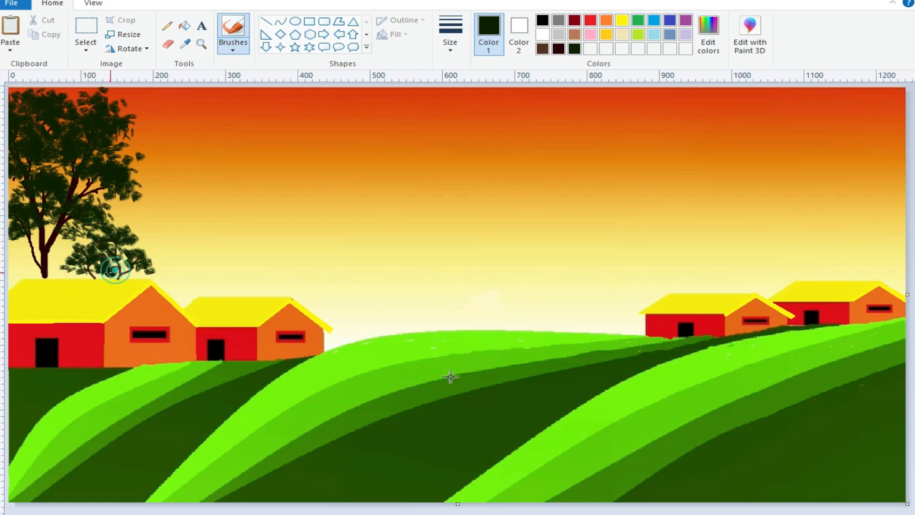
{"action": "left_click_drag", "start_coordinate": [78, 239], "coordinate": [68, 248]}
{"action": "left_click", "coordinate": [61, 269]}
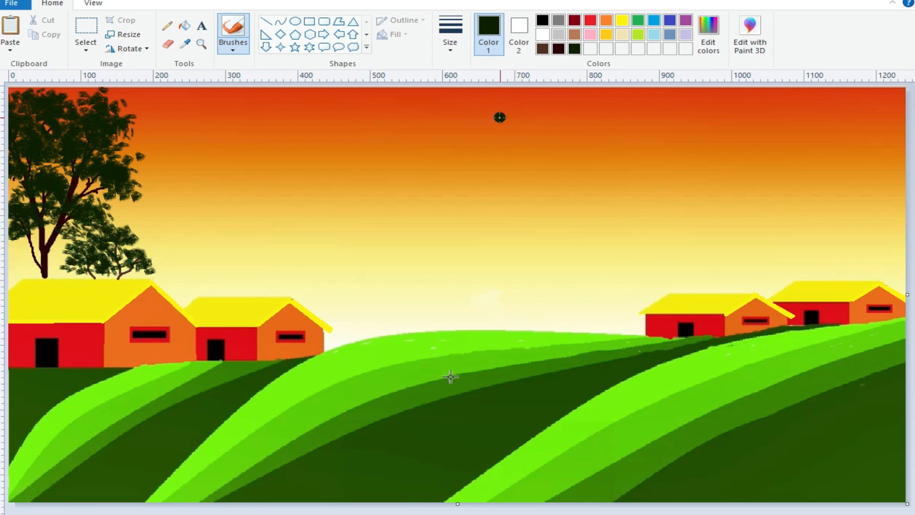
Change the brush size and fill the tree's middle and lower branches and the gap toward the shrub with leaves.
{"action": "left_click", "coordinate": [450, 35]}
{"action": "left_click", "coordinate": [456, 89]}
{"action": "mouse_move", "coordinate": [95, 185]}
{"action": "left_mouse_down"}
{"action": "mouse_move", "coordinate": [59, 170]}
{"action": "mouse_move", "coordinate": [23, 198]}
{"action": "left_mouse_up"}
{"action": "left_click", "coordinate": [107, 191]}
{"action": "mouse_move", "coordinate": [62, 239]}
{"action": "left_mouse_down"}
{"action": "mouse_move", "coordinate": [53, 255]}
{"action": "mouse_move", "coordinate": [62, 267]}
{"action": "left_mouse_up"}
{"action": "left_click", "coordinate": [32, 233]}
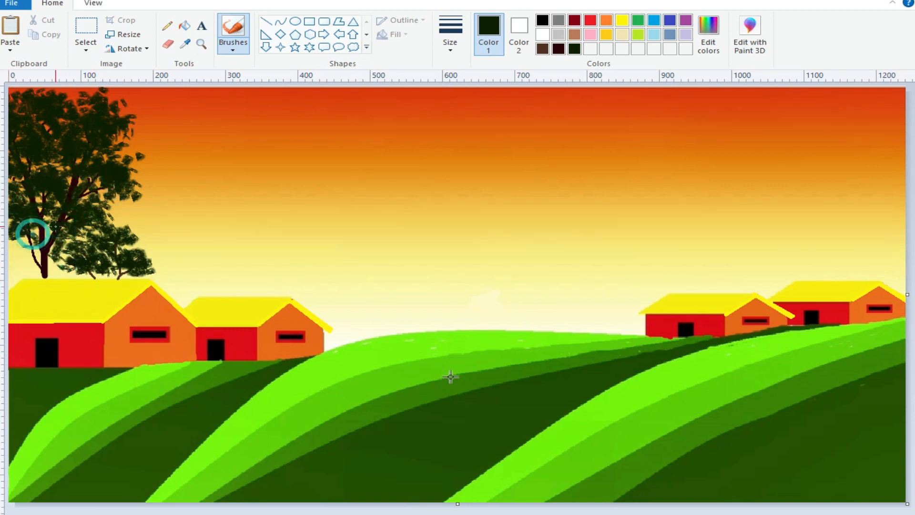
Dab leaves around the tree's lower trunk and along the roof ridge beneath the shrub.
{"action": "left_click", "coordinate": [23, 261]}
{"action": "left_click", "coordinate": [20, 246]}
{"action": "left_click", "coordinate": [35, 269]}
{"action": "left_click", "coordinate": [22, 259]}
{"action": "left_click", "coordinate": [24, 244]}
{"action": "left_click", "coordinate": [61, 267]}
{"action": "left_click", "coordinate": [87, 275]}
{"action": "left_click", "coordinate": [50, 263]}
{"action": "left_click", "coordinate": [57, 275]}
{"action": "left_click", "coordinate": [89, 274]}
Extend the shrub's foliage to the right and upward until it joins the tree's crown.
{"action": "left_click", "coordinate": [145, 276]}
{"action": "left_click", "coordinate": [155, 264]}
{"action": "left_click", "coordinate": [151, 278]}
{"action": "left_click", "coordinate": [163, 274]}
{"action": "left_click", "coordinate": [151, 270]}
{"action": "left_click", "coordinate": [161, 260]}
{"action": "left_click", "coordinate": [158, 245]}
{"action": "left_click", "coordinate": [138, 230]}
{"action": "left_click", "coordinate": [151, 246]}
{"action": "left_click", "coordinate": [124, 219]}
{"action": "left_click", "coordinate": [118, 208]}
{"action": "left_click", "coordinate": [119, 203]}
{"action": "left_click", "coordinate": [125, 215]}
{"action": "left_click", "coordinate": [144, 205]}
Add fine leaves along the right edge of the tree's crown with the thinnest brush size.
{"action": "left_click", "coordinate": [453, 50]}
{"action": "left_click", "coordinate": [462, 71]}
{"action": "left_click", "coordinate": [135, 197]}
{"action": "left_click", "coordinate": [145, 202]}
{"action": "left_click", "coordinate": [107, 196]}
{"action": "left_click", "coordinate": [122, 198]}
{"action": "left_click", "coordinate": [134, 167]}
{"action": "left_click", "coordinate": [139, 149]}
{"action": "left_click", "coordinate": [146, 164]}
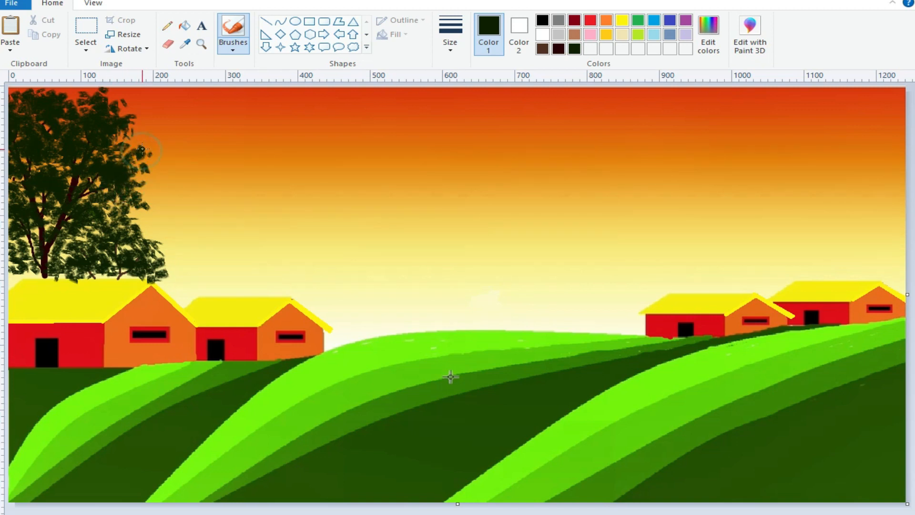
{"action": "left_click", "coordinate": [128, 140]}
Scatter fine leaves along the shrub's right outer edge above the roof.
{"action": "left_click", "coordinate": [148, 228]}
{"action": "left_click", "coordinate": [174, 248]}
{"action": "left_click", "coordinate": [169, 262]}
{"action": "left_click", "coordinate": [163, 274]}
{"action": "left_click", "coordinate": [148, 277]}
{"action": "left_click", "coordinate": [148, 238]}
{"action": "left_click", "coordinate": [132, 225]}
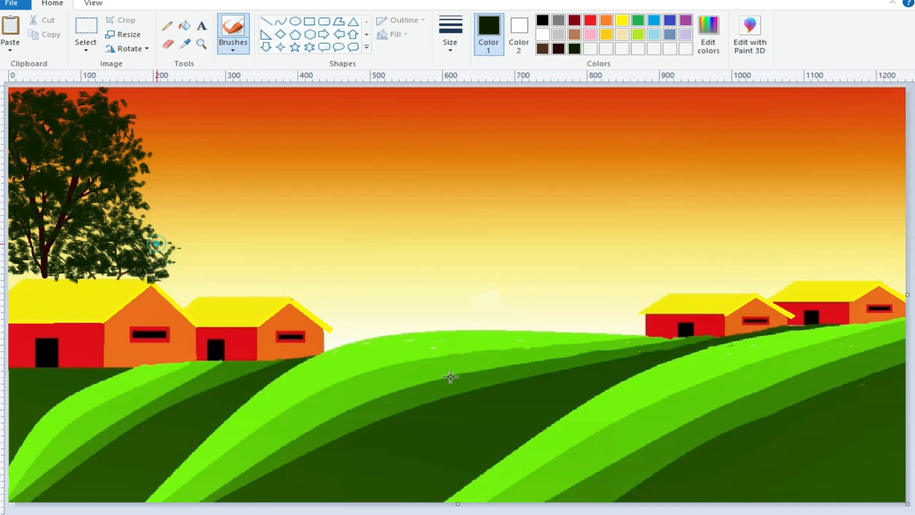
Redraw the large left house's roof ridge with a yellow line and extend its right eave over the neighbouring house.
{"action": "left_click", "coordinate": [622, 20]}
{"action": "left_click", "coordinate": [265, 21]}
{"action": "left_click_drag", "start_coordinate": [28, 278], "coordinate": [86, 282]}
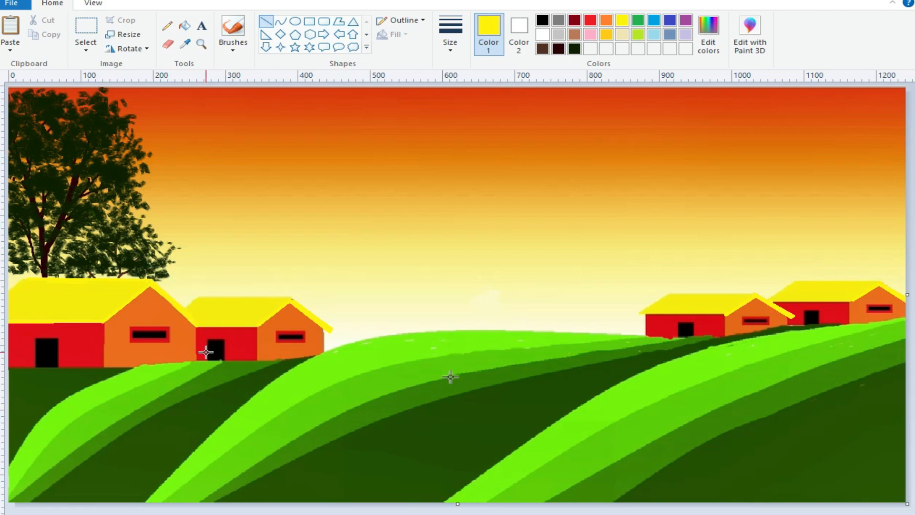
{"action": "mouse_move", "coordinate": [204, 332]}
{"action": "left_mouse_down"}
{"action": "mouse_move", "coordinate": [192, 322]}
{"action": "mouse_move", "coordinate": [200, 333]}
{"action": "left_mouse_up"}
{"action": "left_click", "coordinate": [228, 316]}
{"action": "left_click", "coordinate": [450, 41]}
{"action": "left_click", "coordinate": [476, 97]}
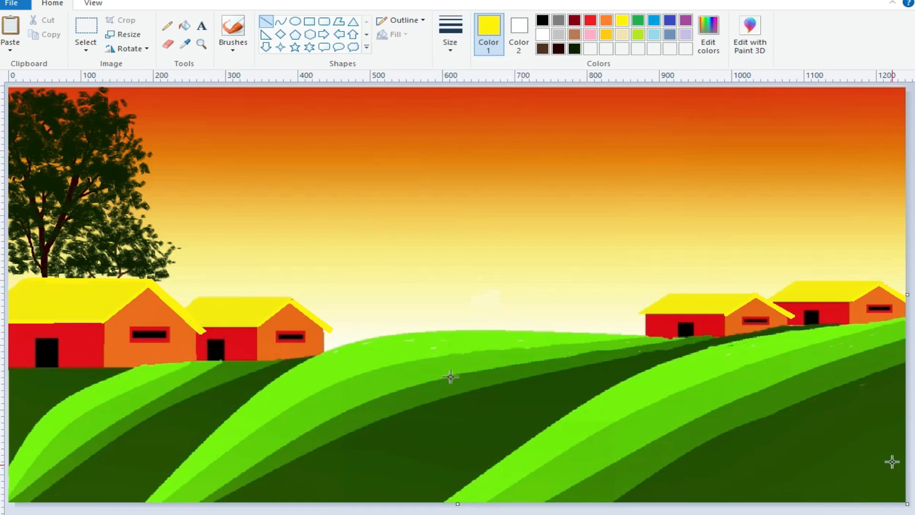
Draw a solid red circle about 175 px wide as the sun in the upper middle of the sky.
{"action": "left_click", "coordinate": [590, 20]}
{"action": "left_click", "coordinate": [519, 31]}
{"action": "left_click", "coordinate": [295, 23]}
{"action": "mouse_move", "coordinate": [479, 130]}
{"action": "left_mouse_down"}
{"action": "mouse_move", "coordinate": [520, 178]}
{"action": "mouse_move", "coordinate": [601, 239]}
{"action": "left_mouse_up"}
{"action": "mouse_move", "coordinate": [544, 208]}
{"action": "left_mouse_down"}
{"action": "mouse_move", "coordinate": [510, 176]}
{"action": "mouse_move", "coordinate": [570, 213]}
{"action": "left_mouse_up"}
{"action": "left_click_drag", "start_coordinate": [493, 155], "coordinate": [488, 163]}
{"action": "left_click", "coordinate": [639, 163]}
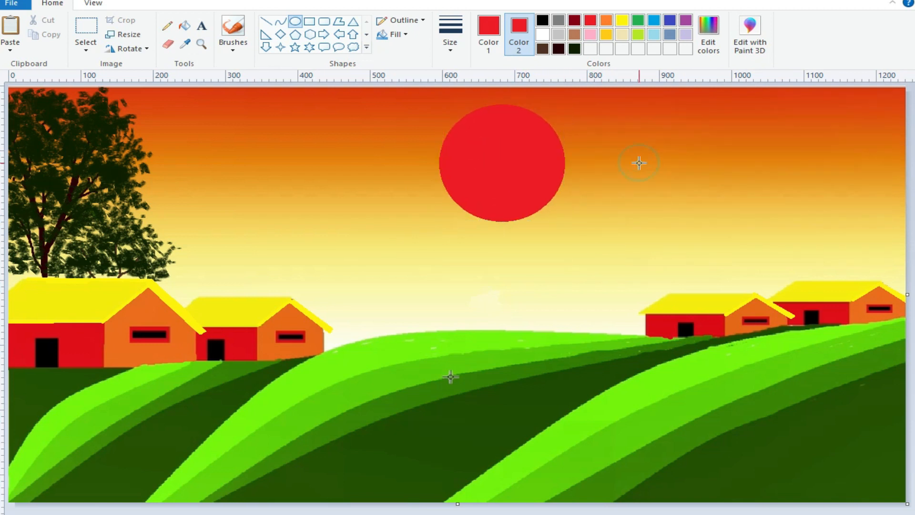